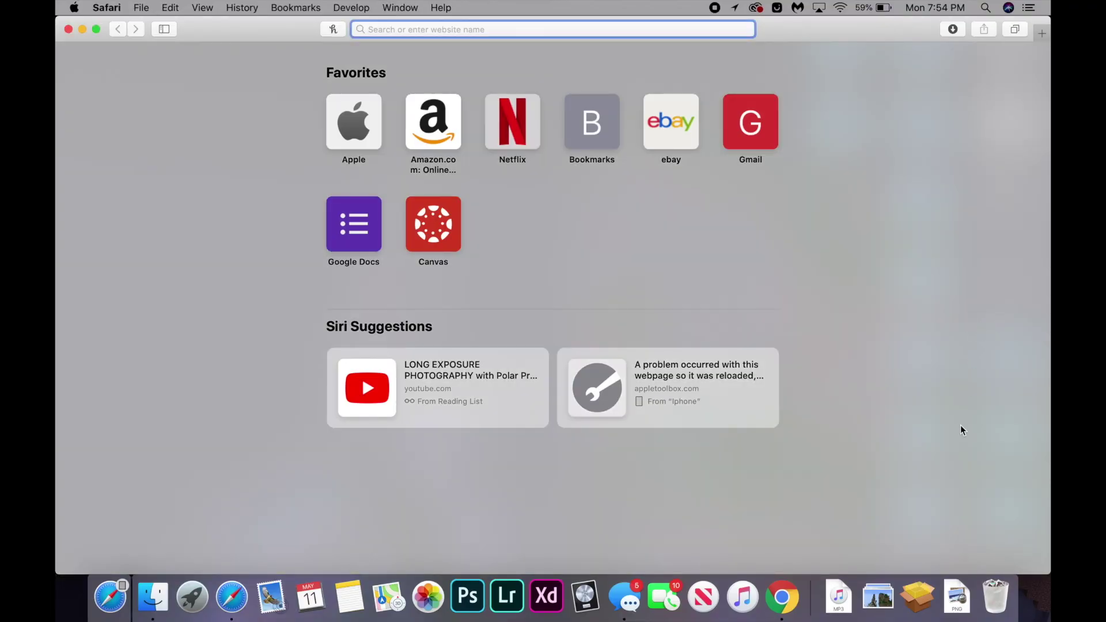
# - Switch briefly to Google Chrome, then turn on Block all cookies in Safari's Privacy preferences and confirm Block All
pyautogui.click(784, 610)
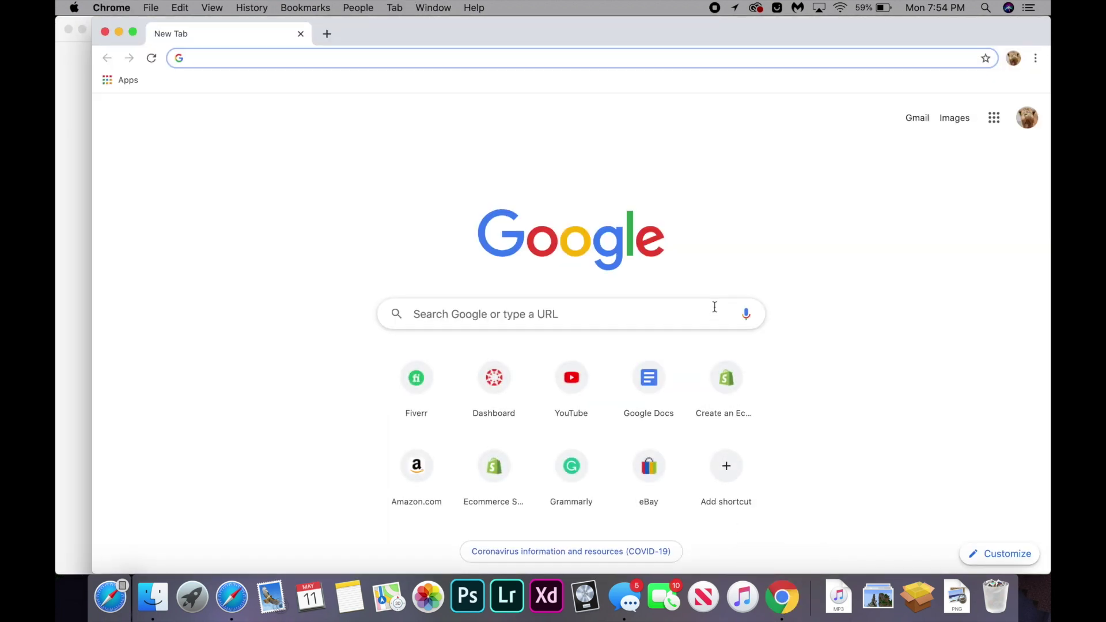
pyautogui.click(920, 265)
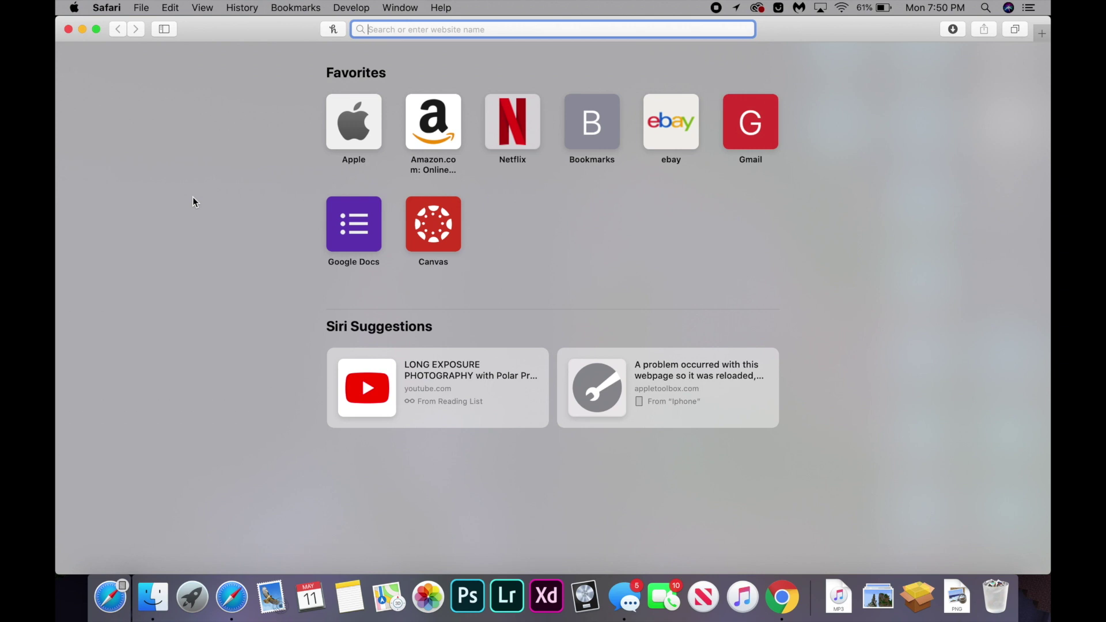
pyautogui.click(106, 7)
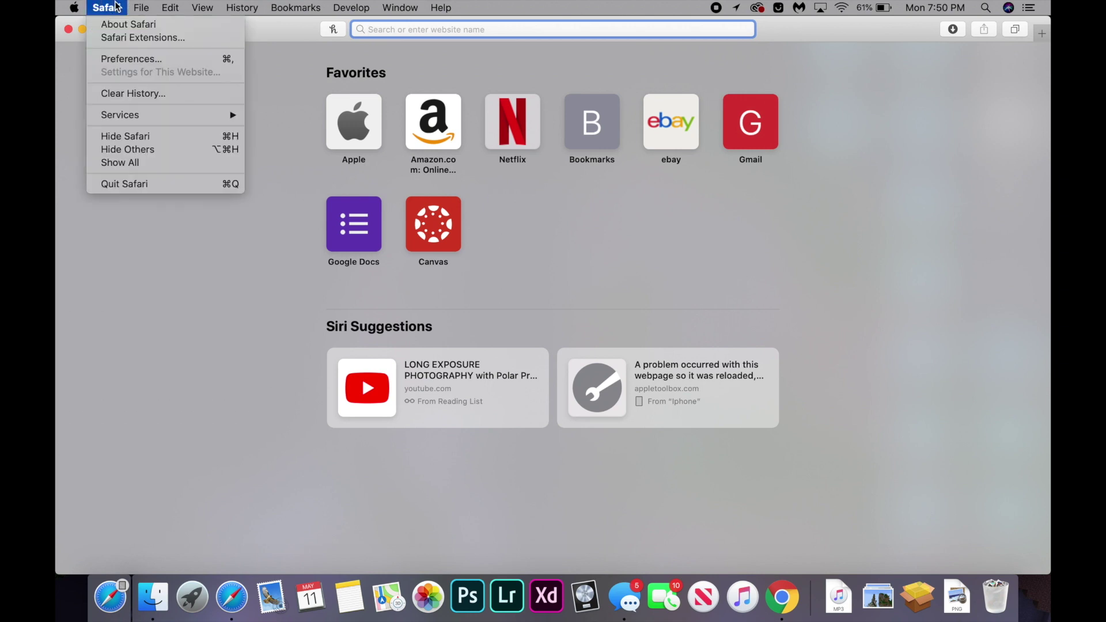
pyautogui.click(130, 60)
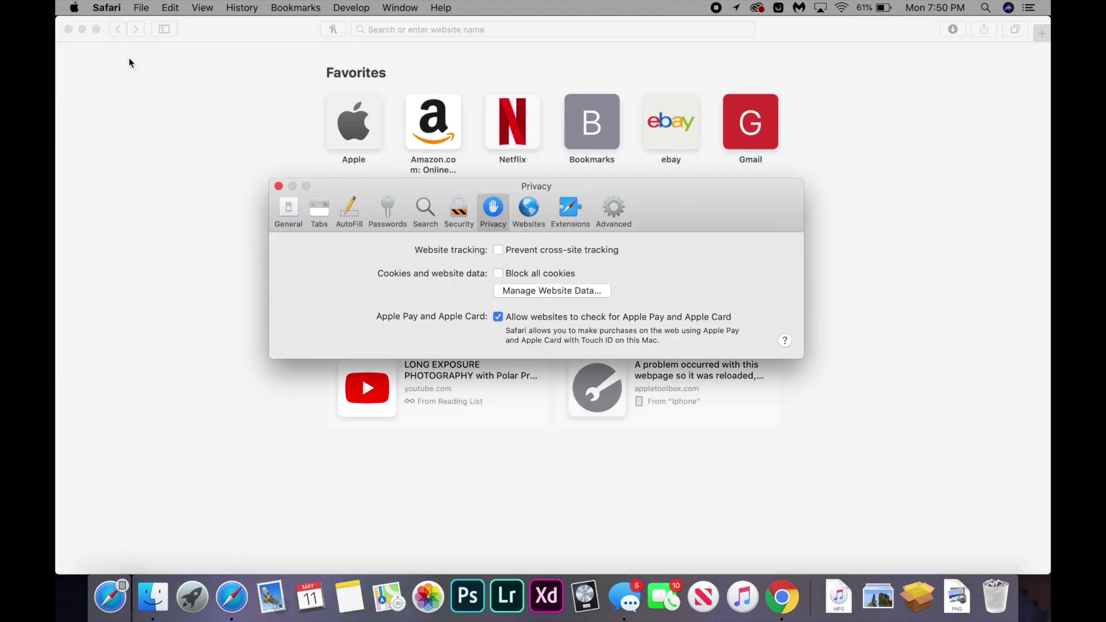
pyautogui.click(493, 213)
pyautogui.click(498, 273)
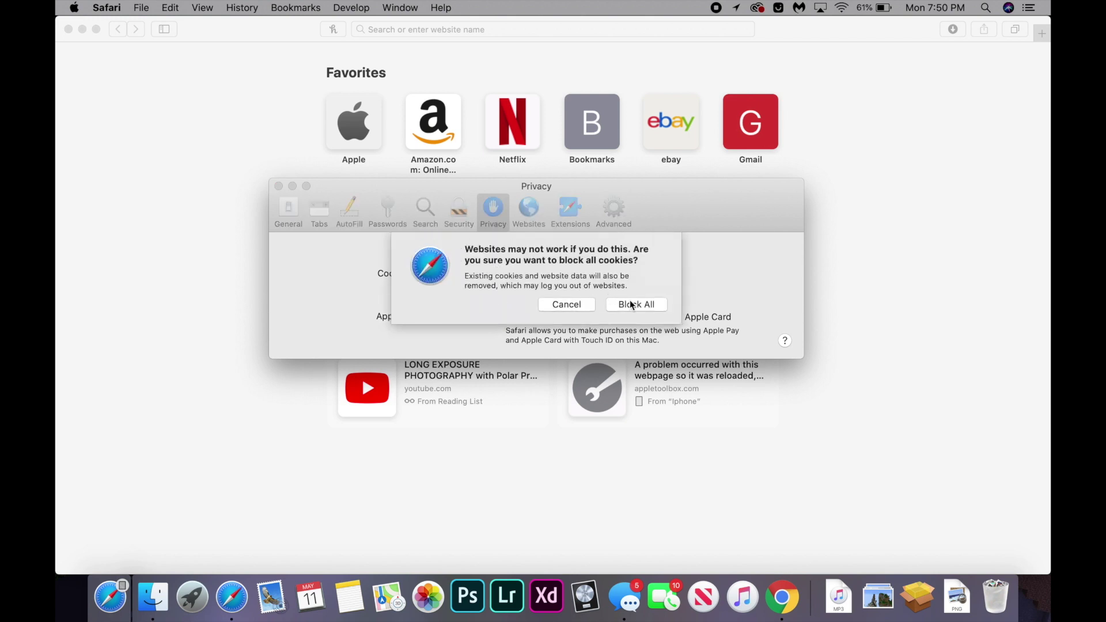
pyautogui.click(634, 307)
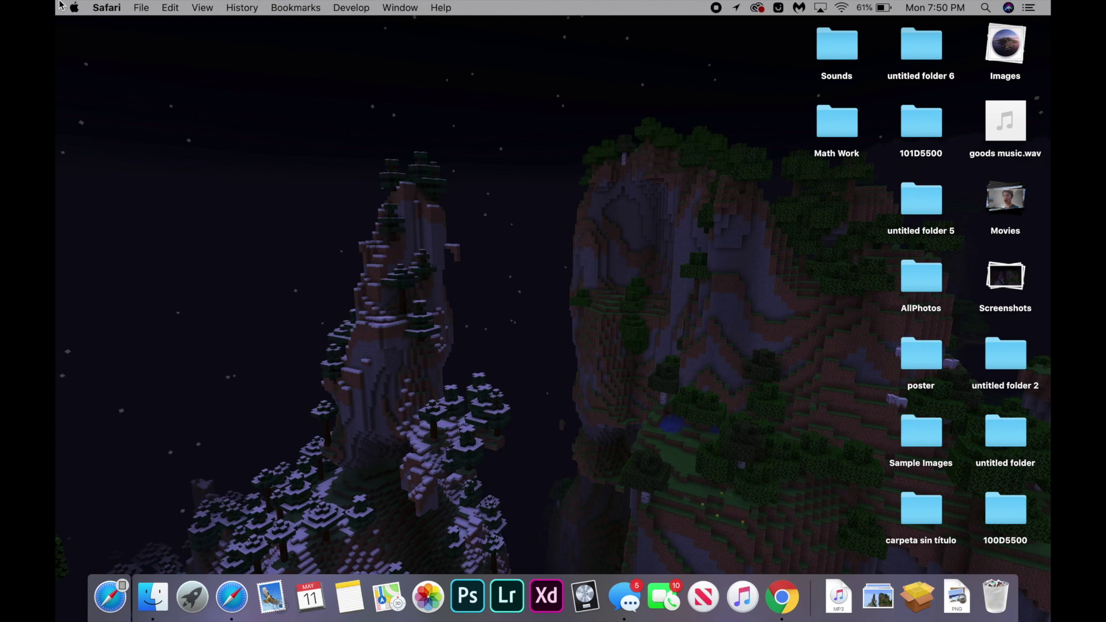
# - Open Date & Time preferences from the menu-bar clock, unlock, check automatic time from time.apple.com, then relock
pyautogui.click(938, 7)
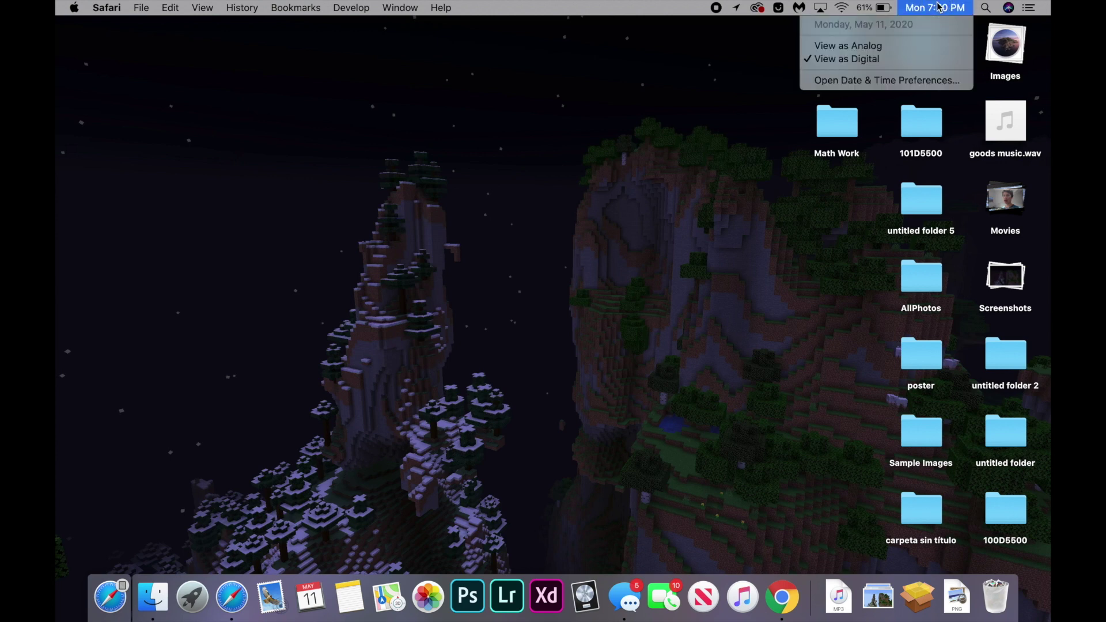
pyautogui.click(913, 82)
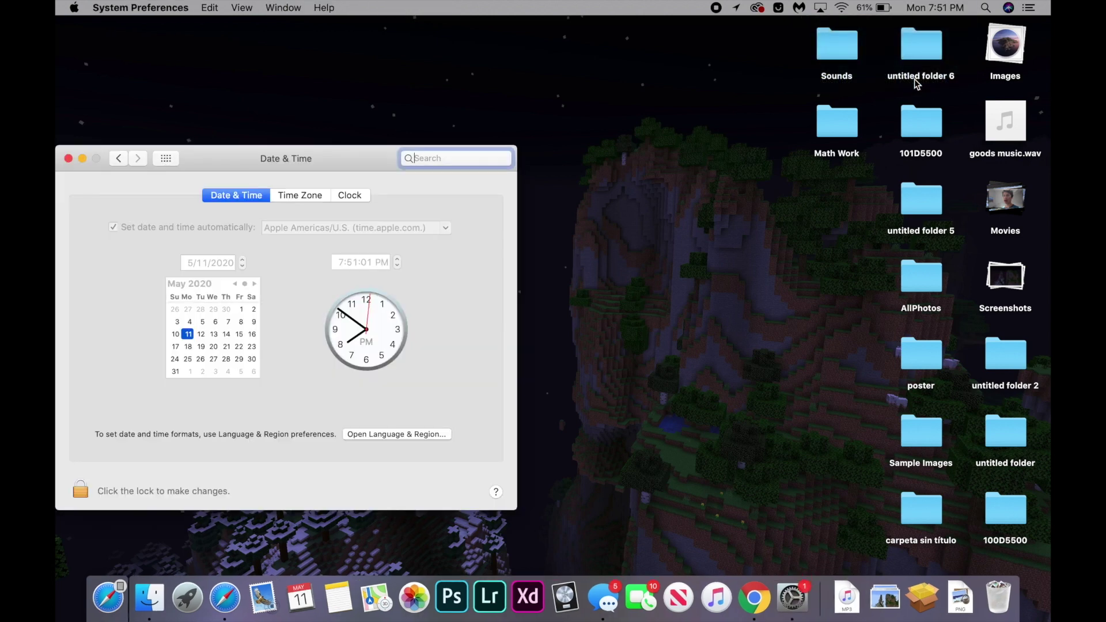
pyautogui.moveTo(274, 149); pyautogui.dragTo(367, 148)
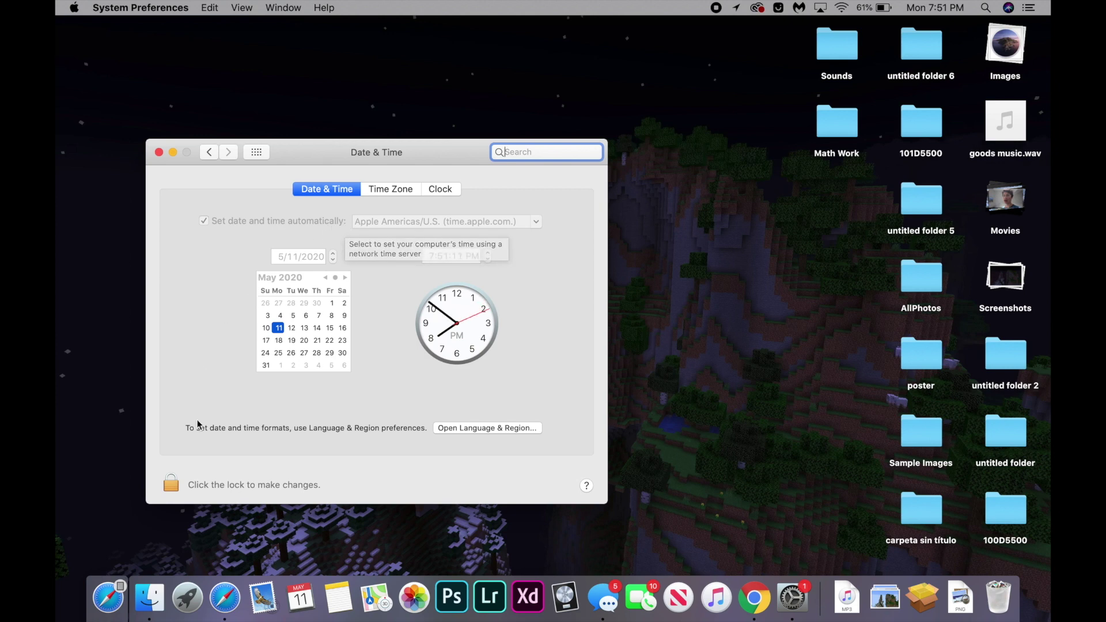
pyautogui.click(170, 486)
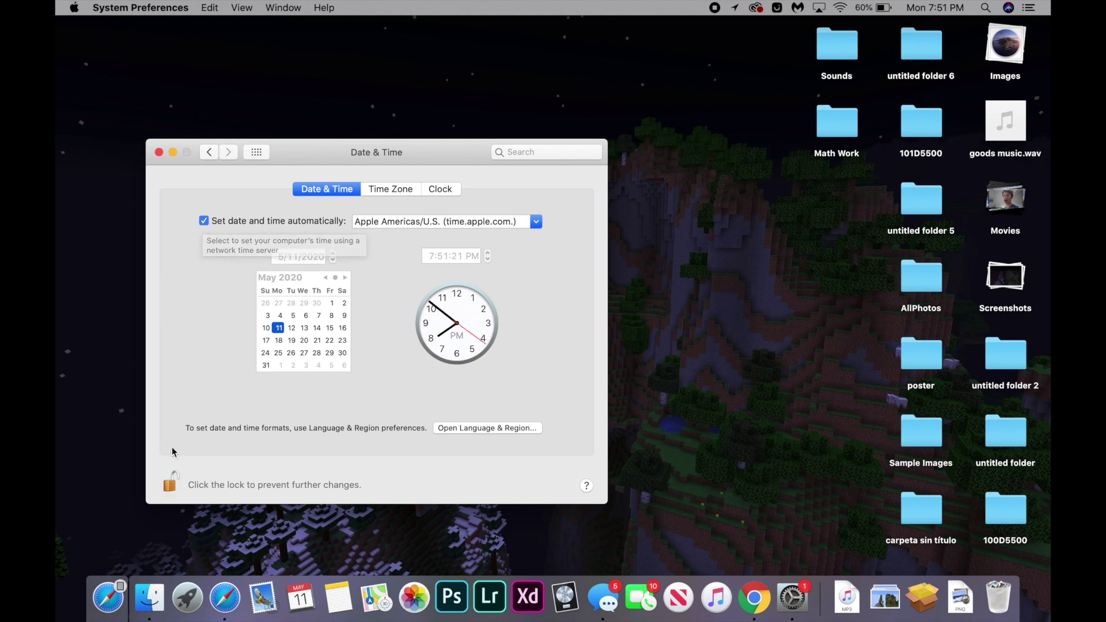
pyautogui.click(171, 484)
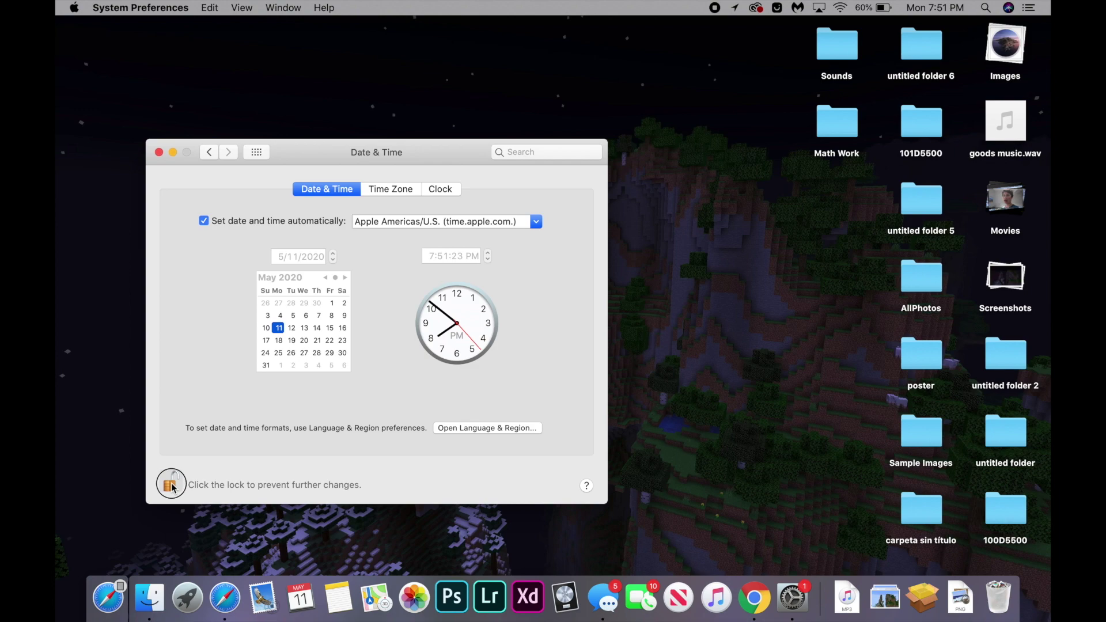
# - Close Date & Time, then uncheck Enable JavaScript in Safari's Security preferences and close the window
pyautogui.click(159, 153)
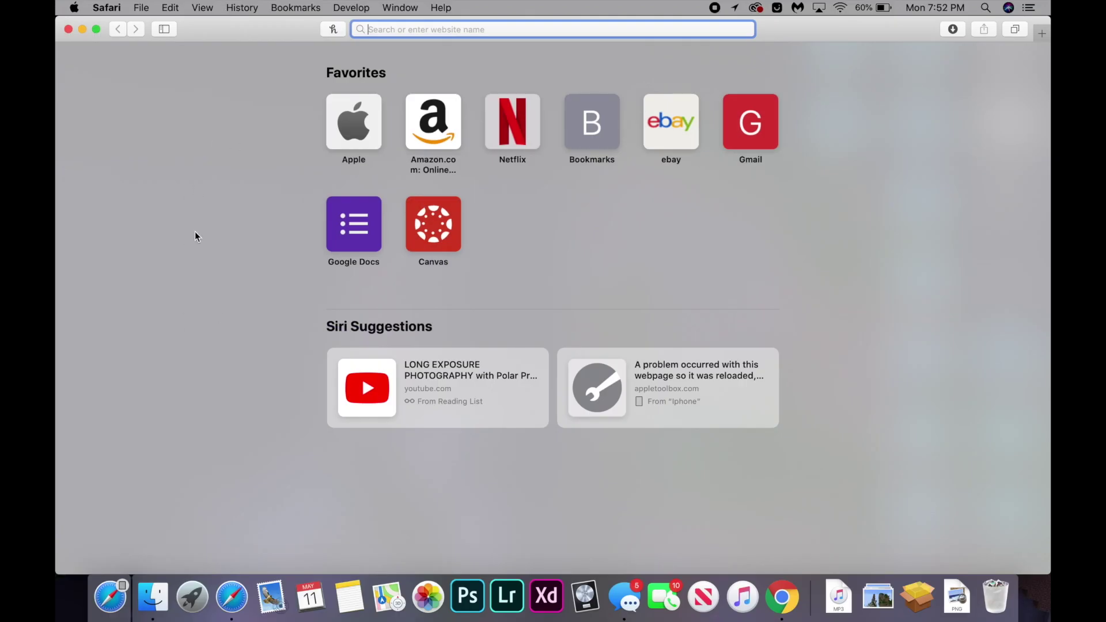
pyautogui.click(107, 7)
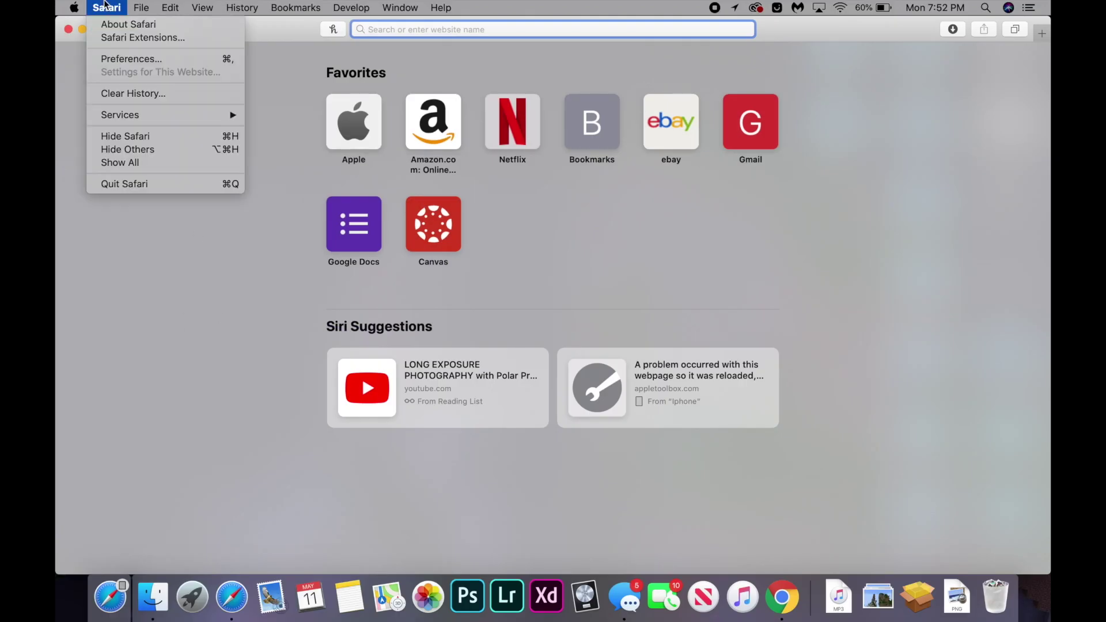
pyautogui.click(123, 63)
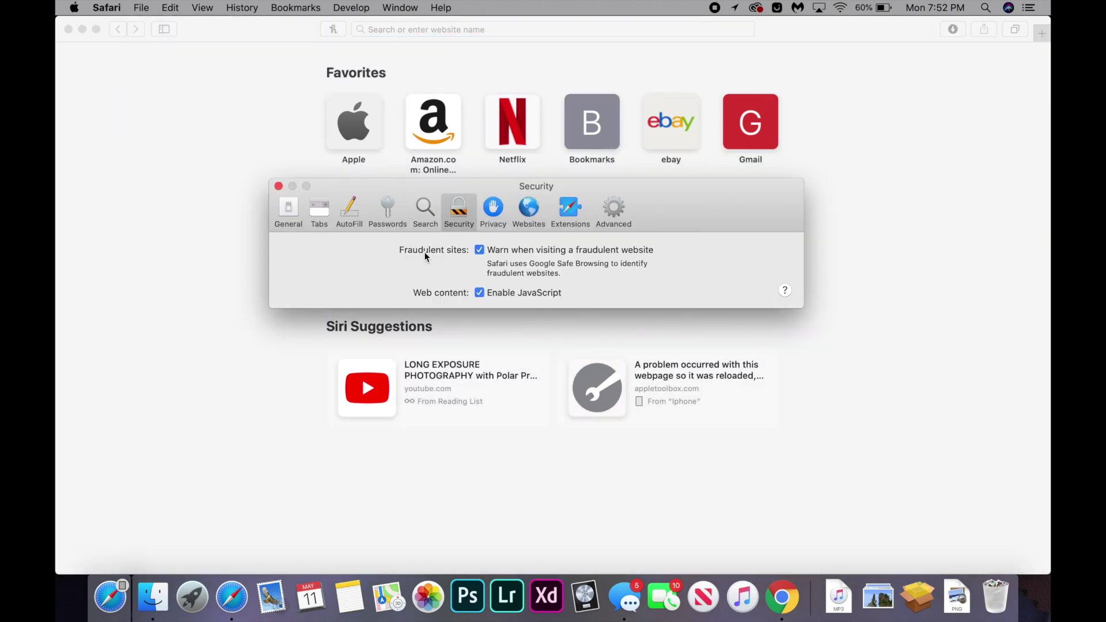
pyautogui.click(480, 294)
pyautogui.click(279, 186)
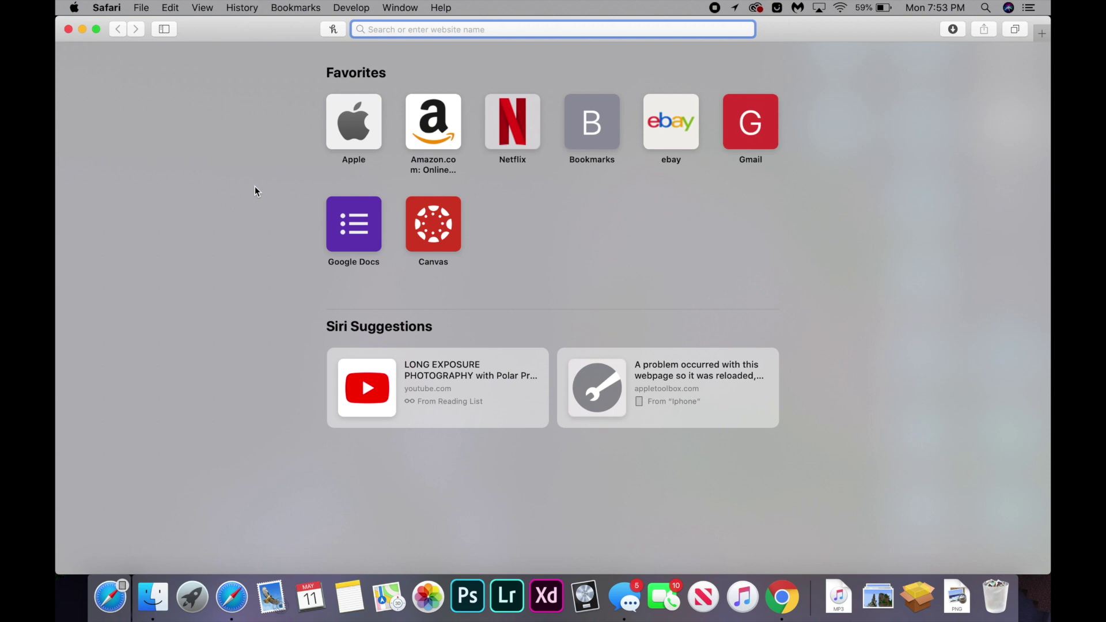
# - Clear Safari's browsing history with the Clear option set to 'all history'
pyautogui.click(243, 8)
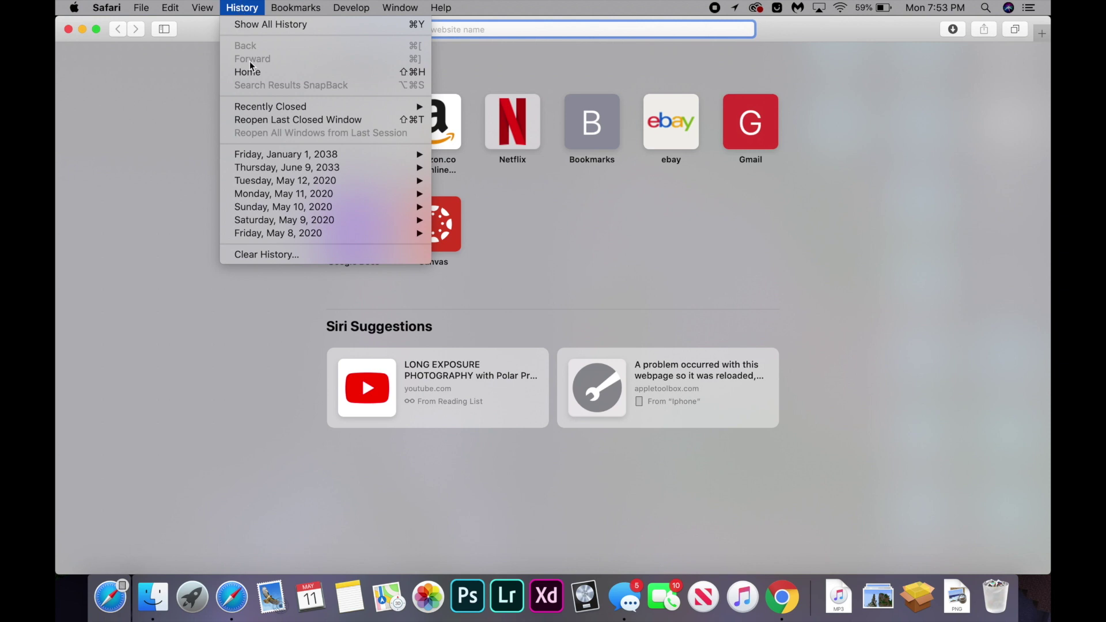
pyautogui.click(278, 261)
pyautogui.click(540, 118)
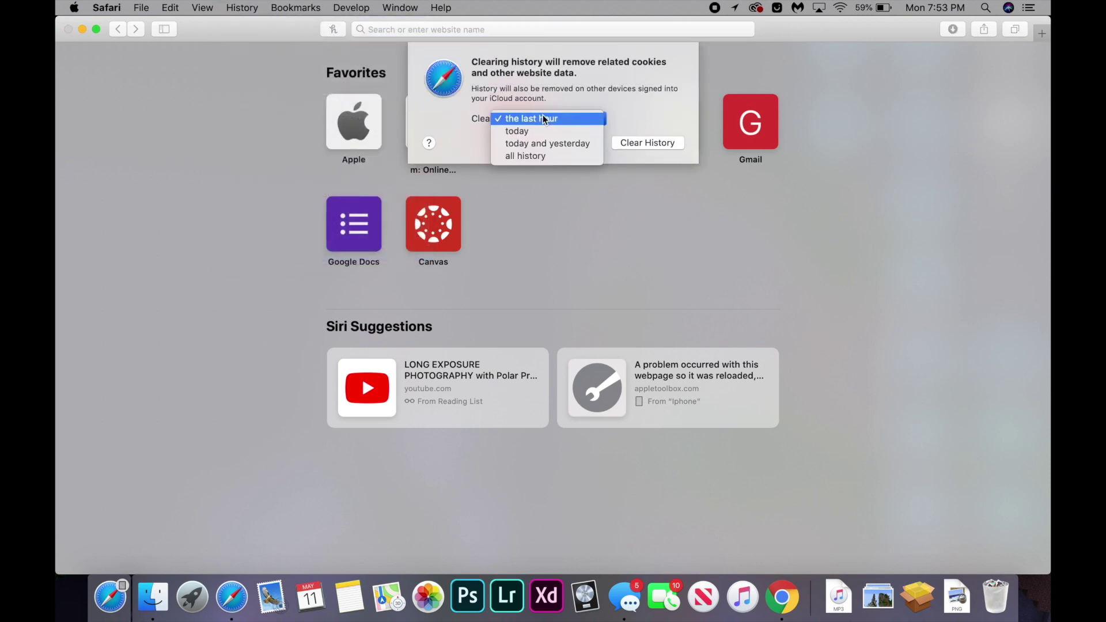
pyautogui.click(533, 156)
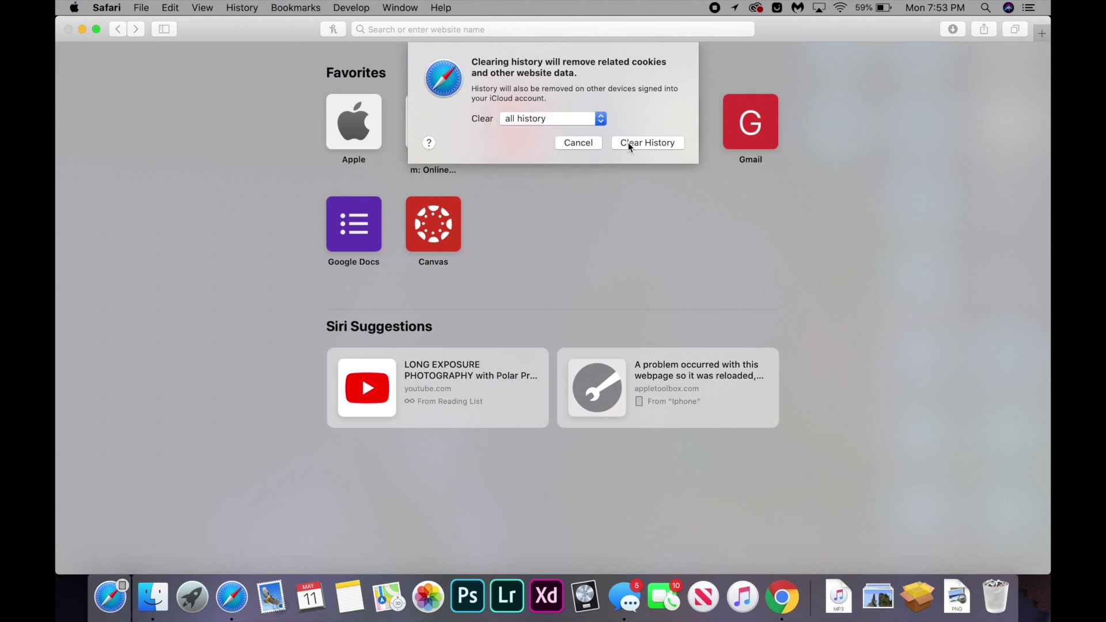
pyautogui.click(628, 143)
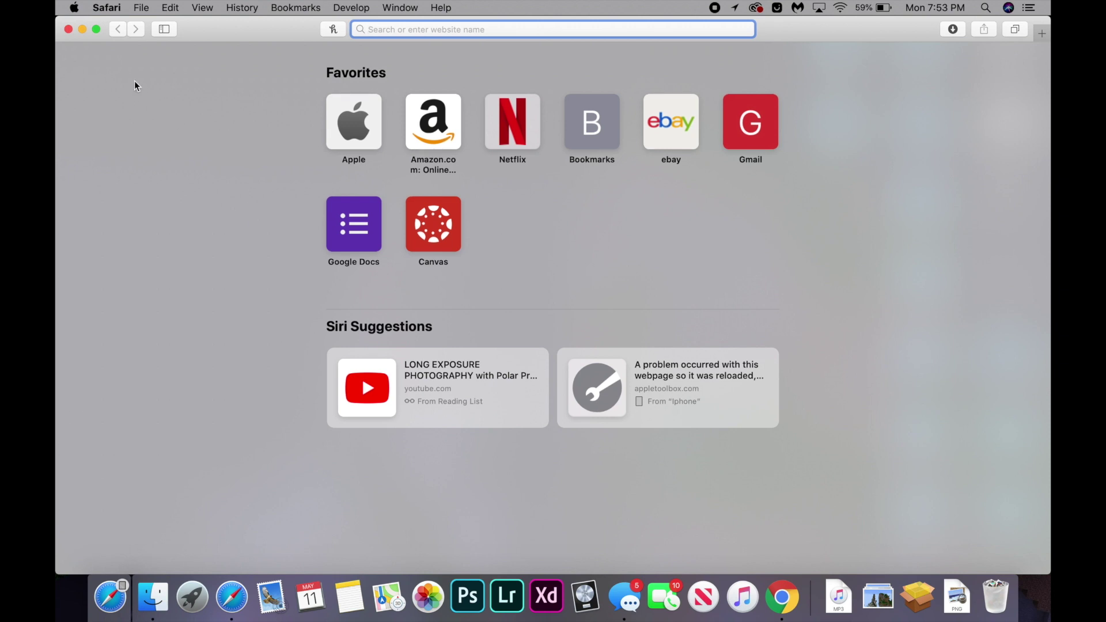
# - Uncheck Prevent cross-site tracking in Safari's Privacy preferences and close the preferences window
pyautogui.click(114, 8)
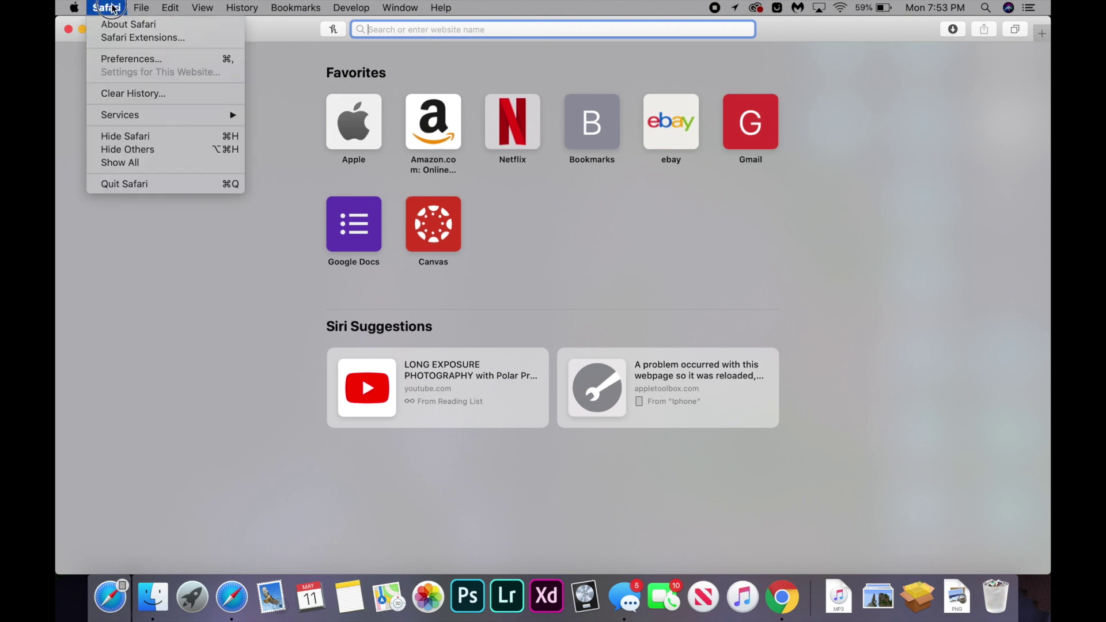
pyautogui.click(136, 59)
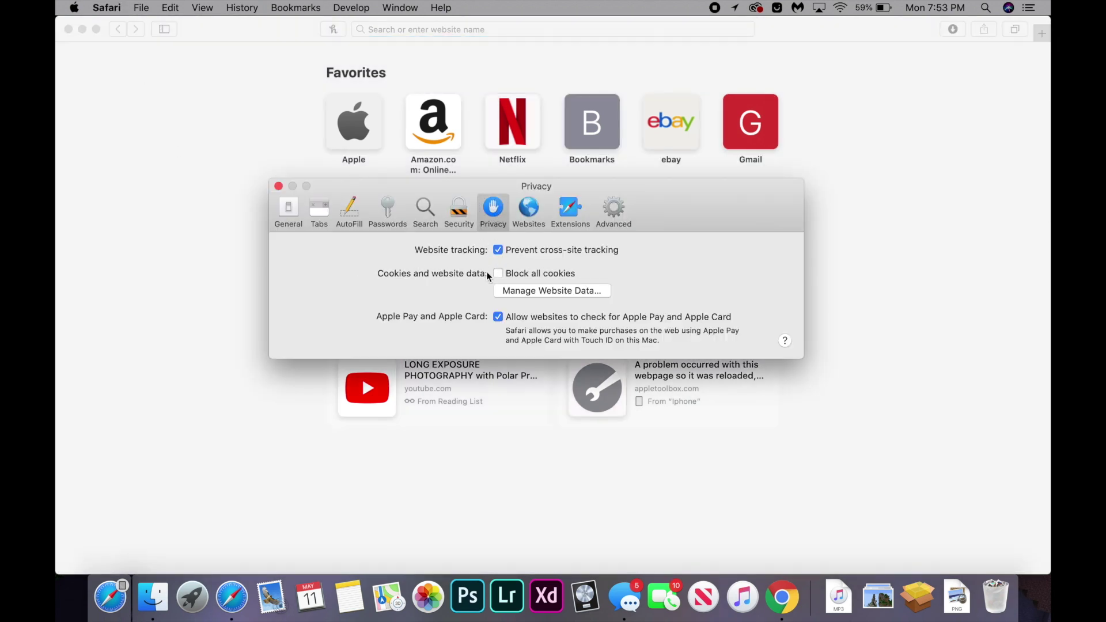
pyautogui.click(500, 252)
pyautogui.click(278, 187)
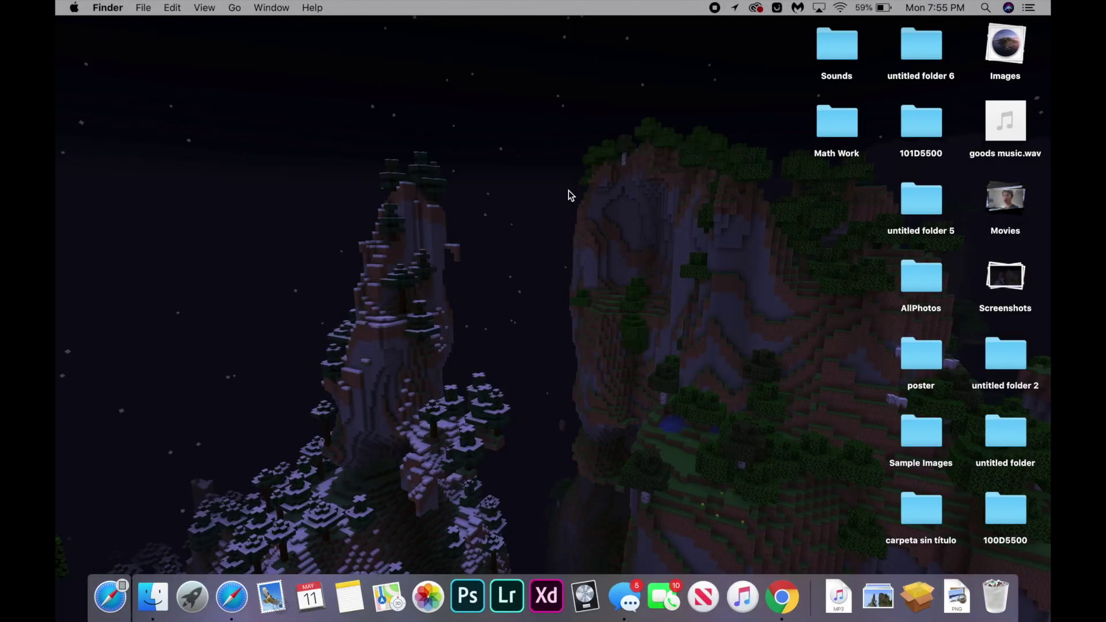
# - Go to the ~/Library/Caches/com.apple.Safari folder and drag Cache.db to the Trash
pyautogui.click(235, 8)
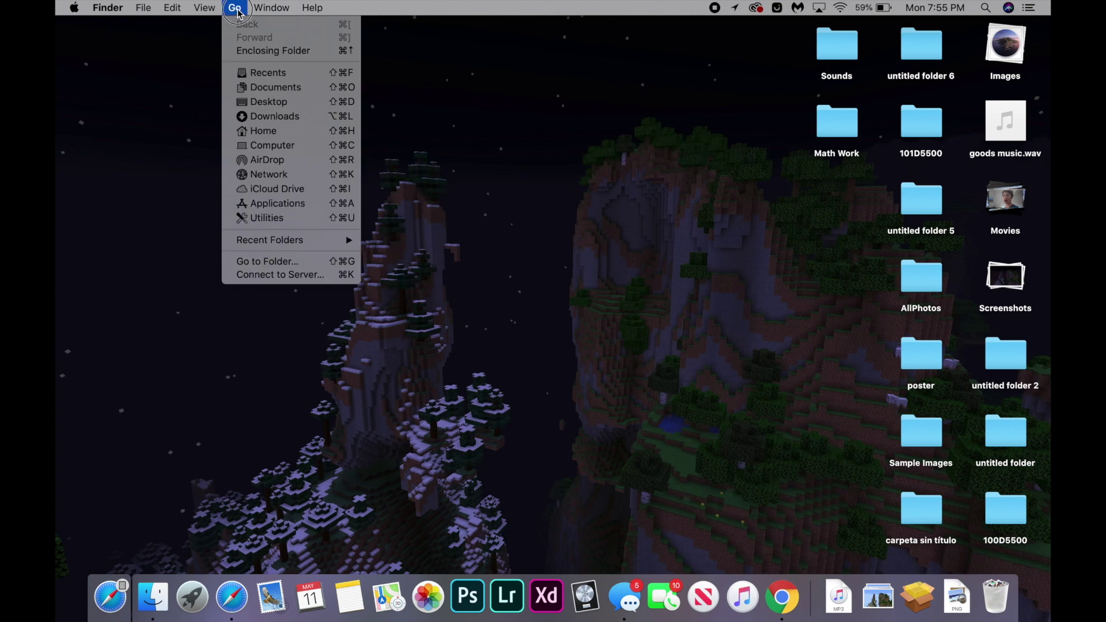
pyautogui.click(279, 261)
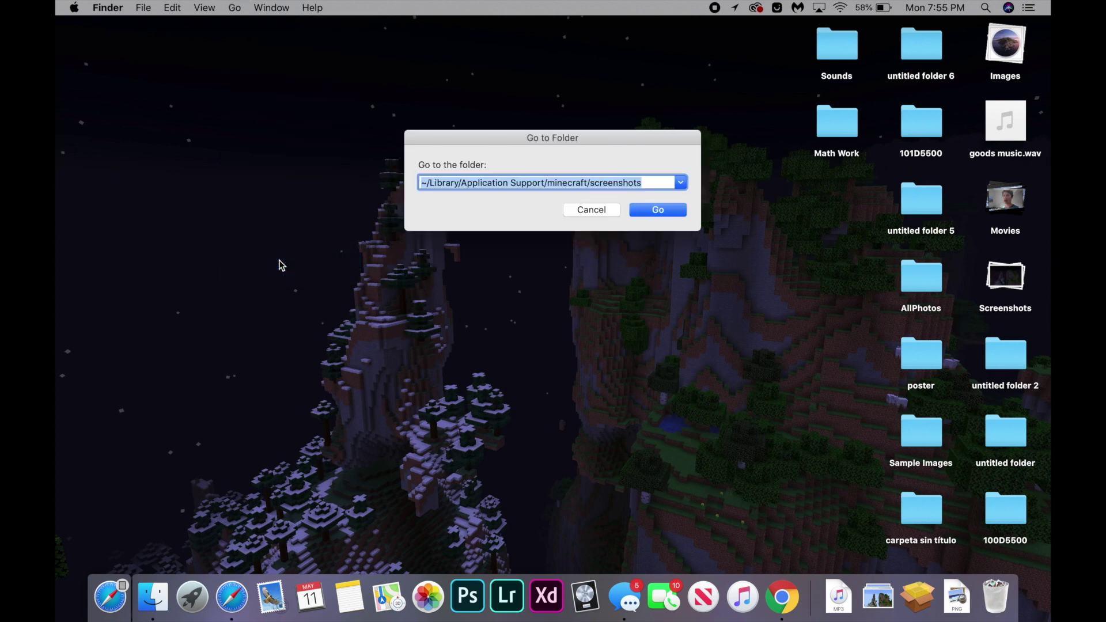
pyautogui.write('~')
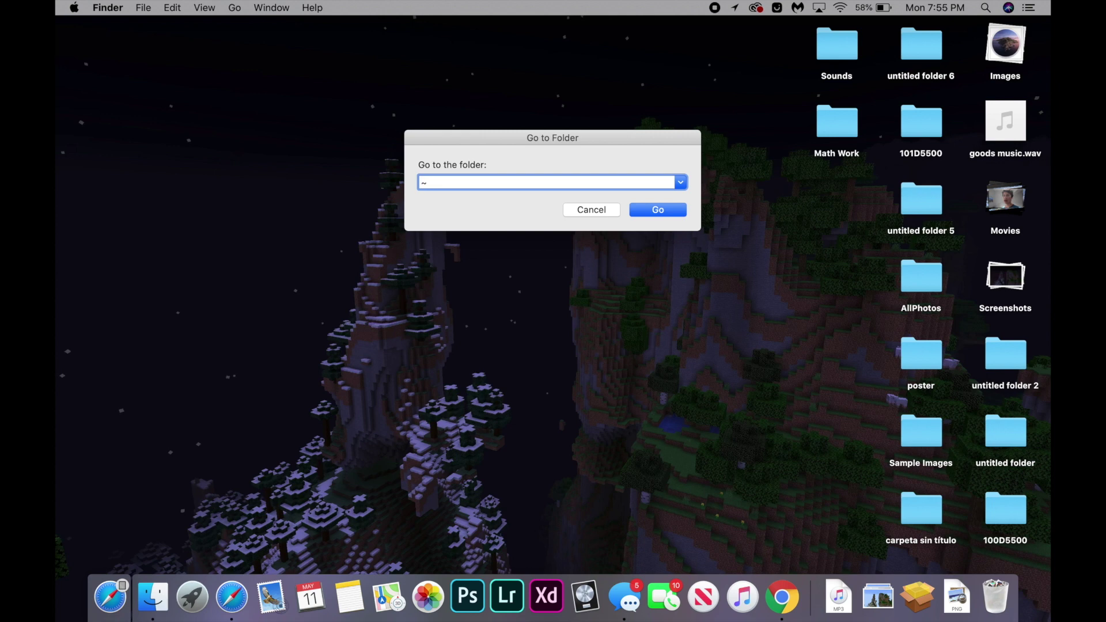
pyautogui.write('/Library/Cahches/com.apple.s')
pyautogui.press('BackSpace')
pyautogui.write('Safari/Cache')
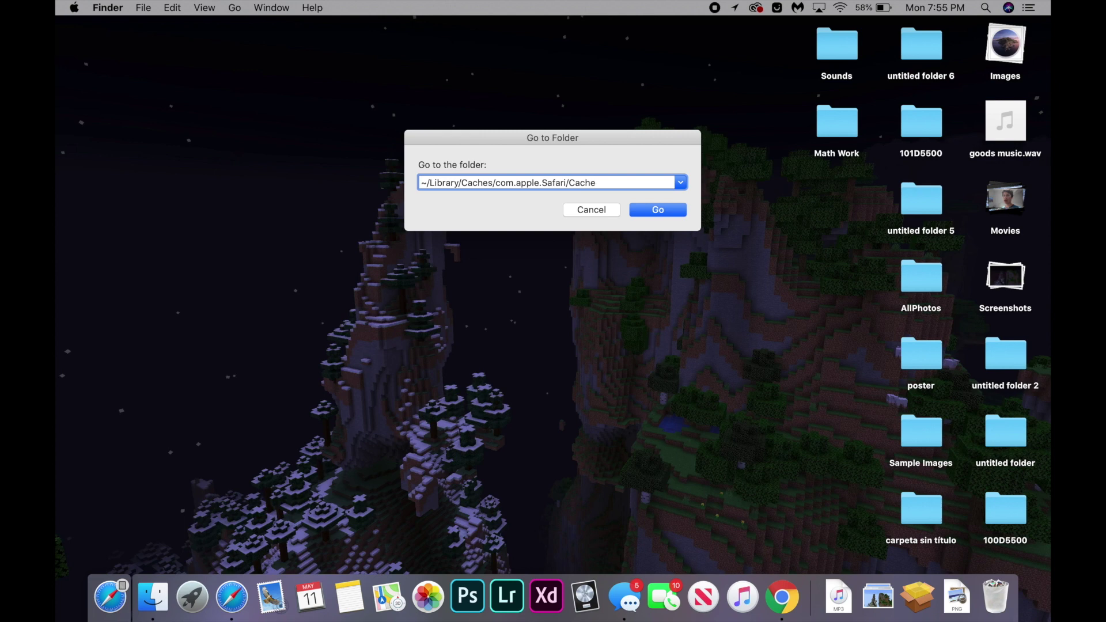
pyautogui.write('.db.')
pyautogui.write('db')
pyautogui.press('Return')
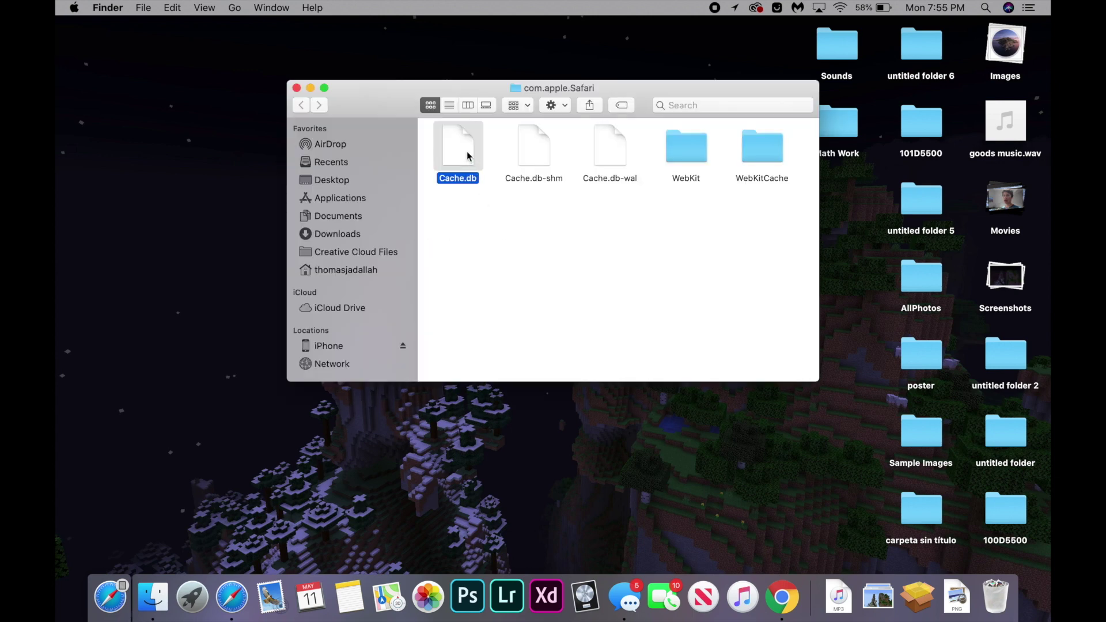
pyautogui.moveTo(456, 149); pyautogui.dragTo(994, 598)
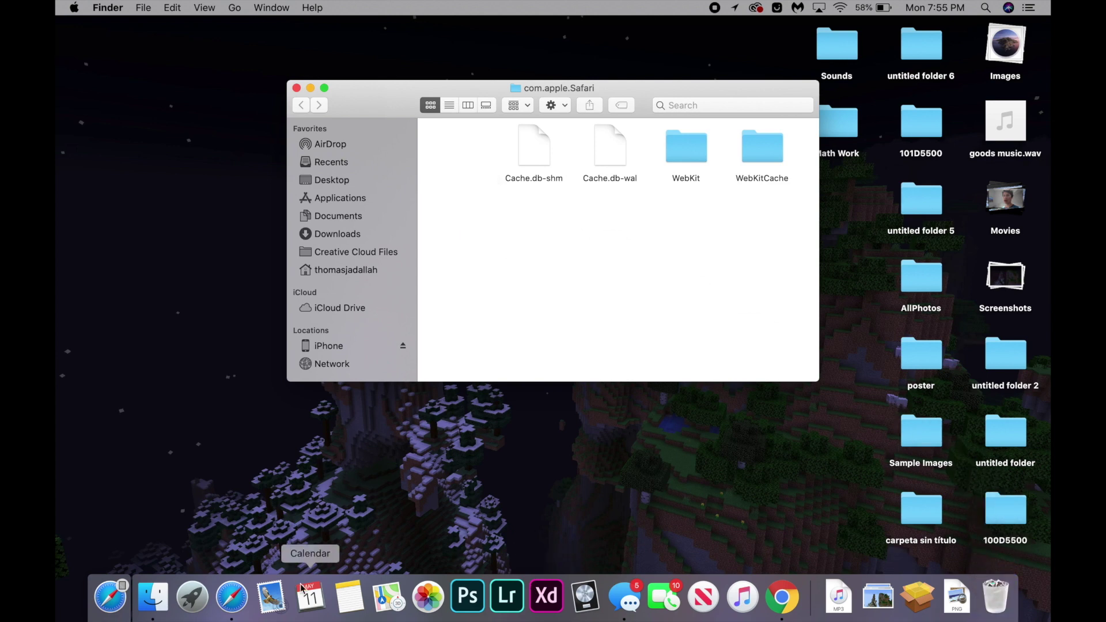
# - Quit Safari from its Dock menu and relaunch it
pyautogui.rightClick(229, 600)
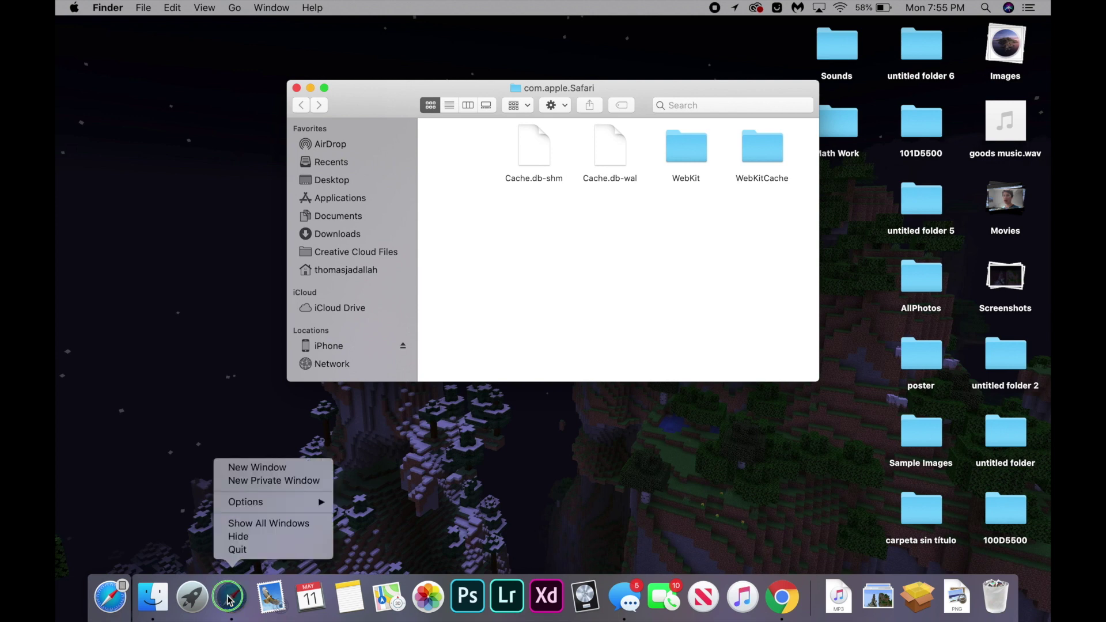
pyautogui.click(256, 550)
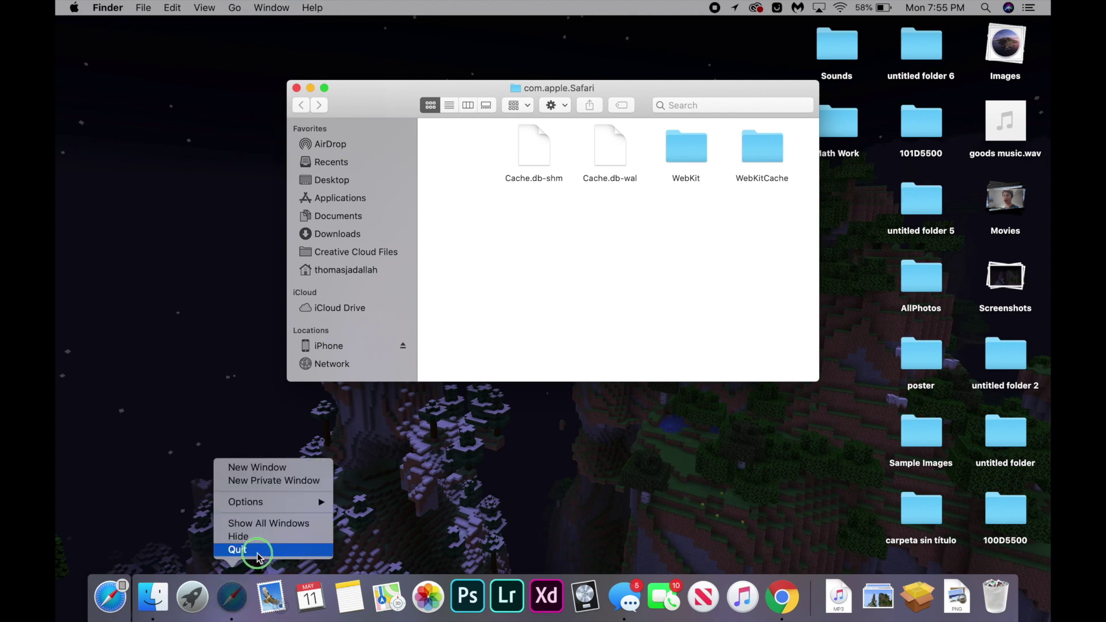
pyautogui.click(232, 597)
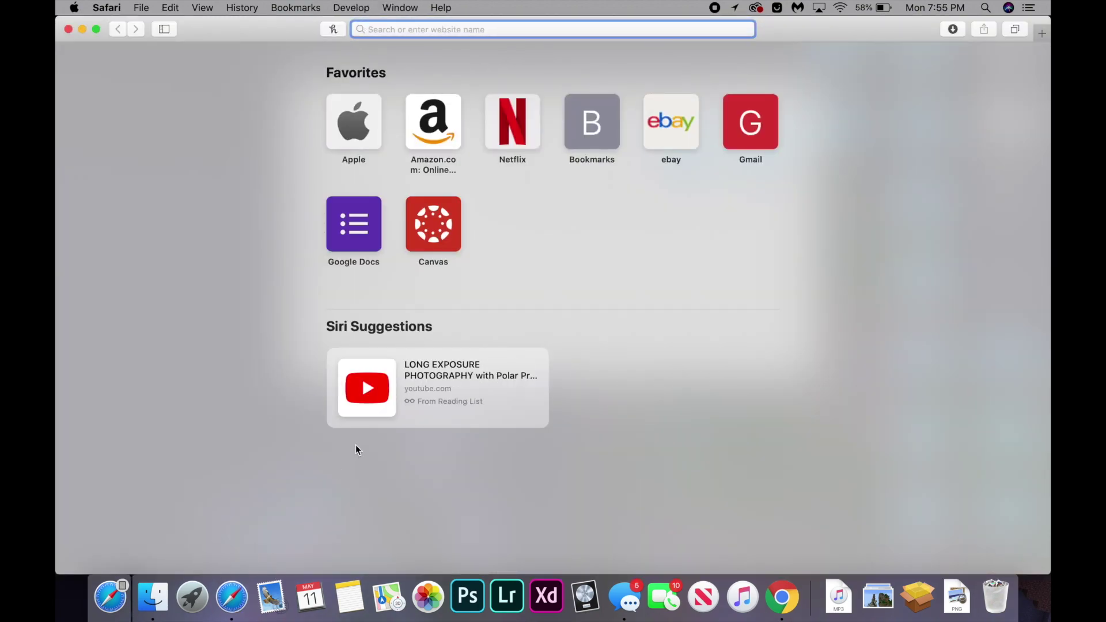
# - Hide Safari, launch Terminal via Spotlight, and sudo rm -rf the JavaAppletPlugin.plugin from Internet Plug-Ins
pyautogui.press('super+h')
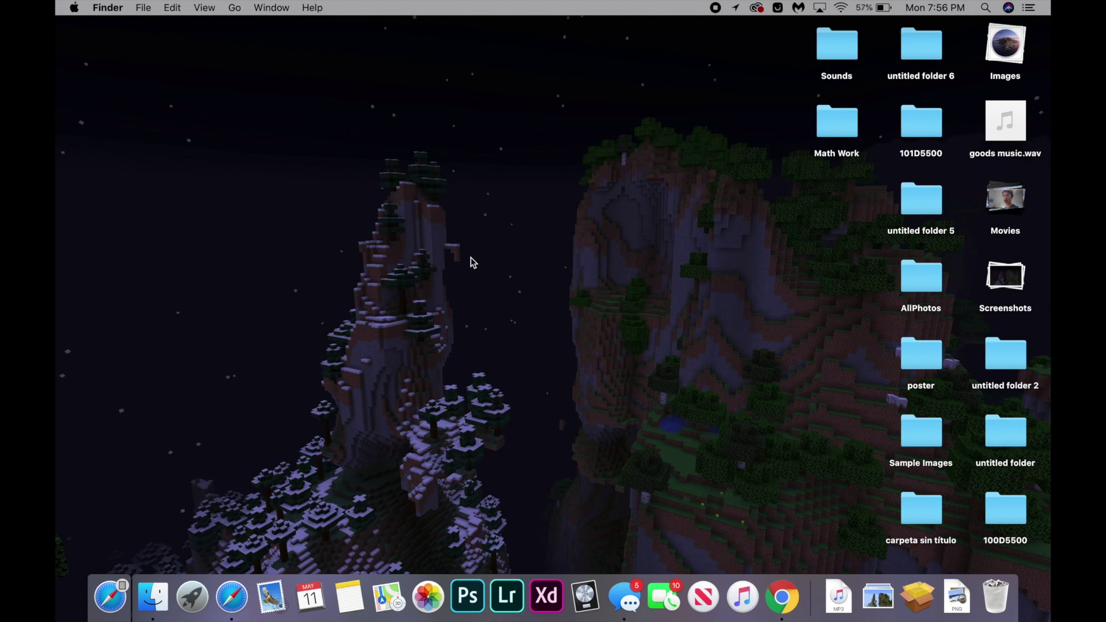
pyautogui.press('super+space')
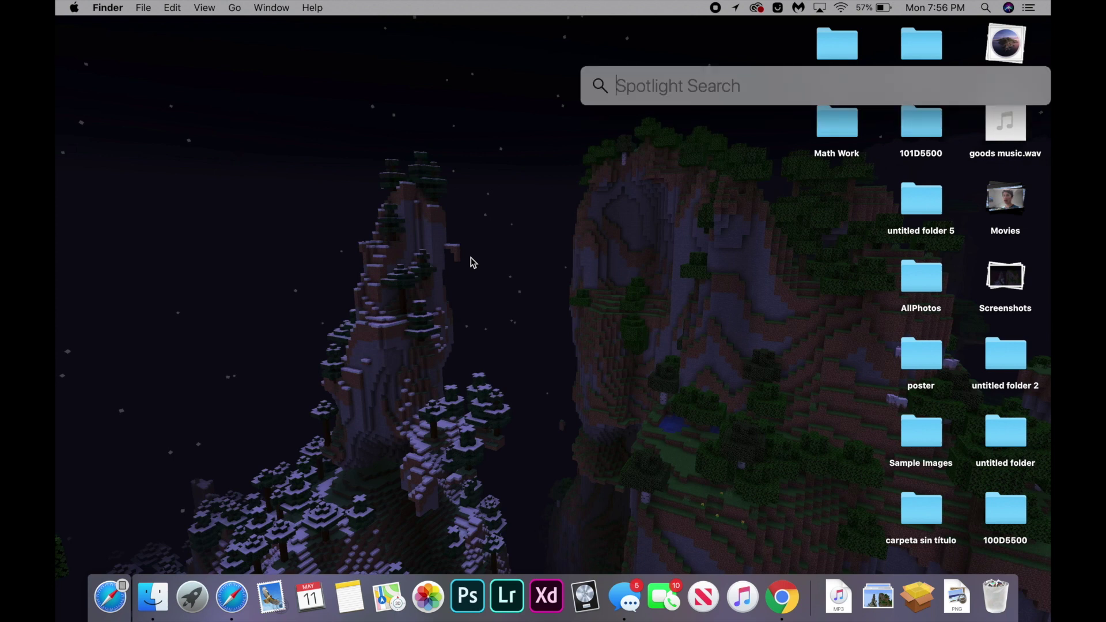
pyautogui.write('terminal')
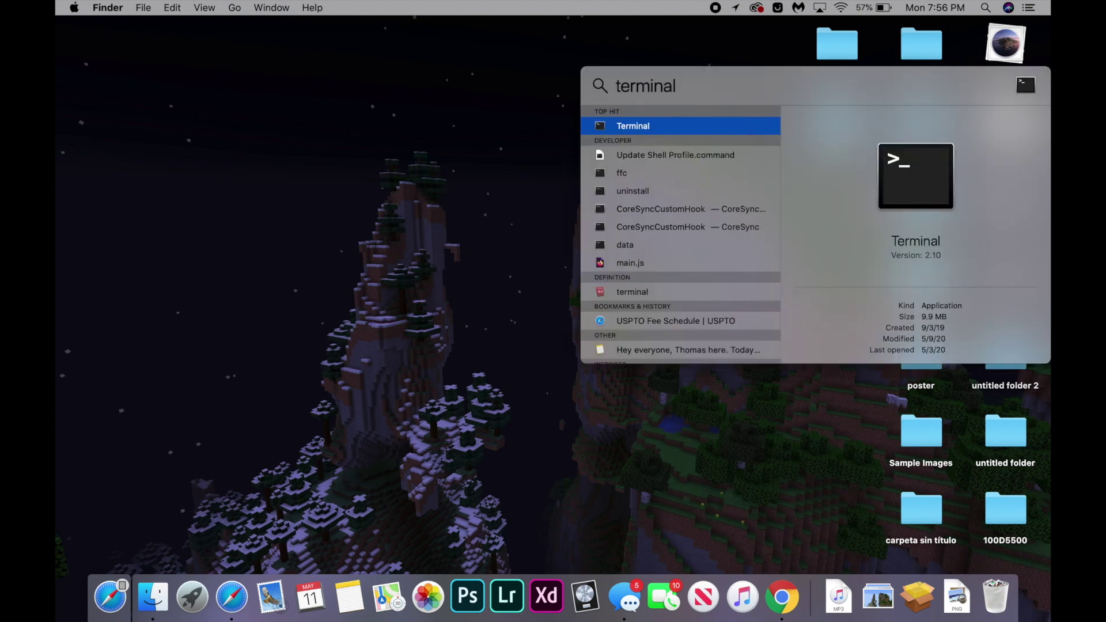
pyautogui.press('Return')
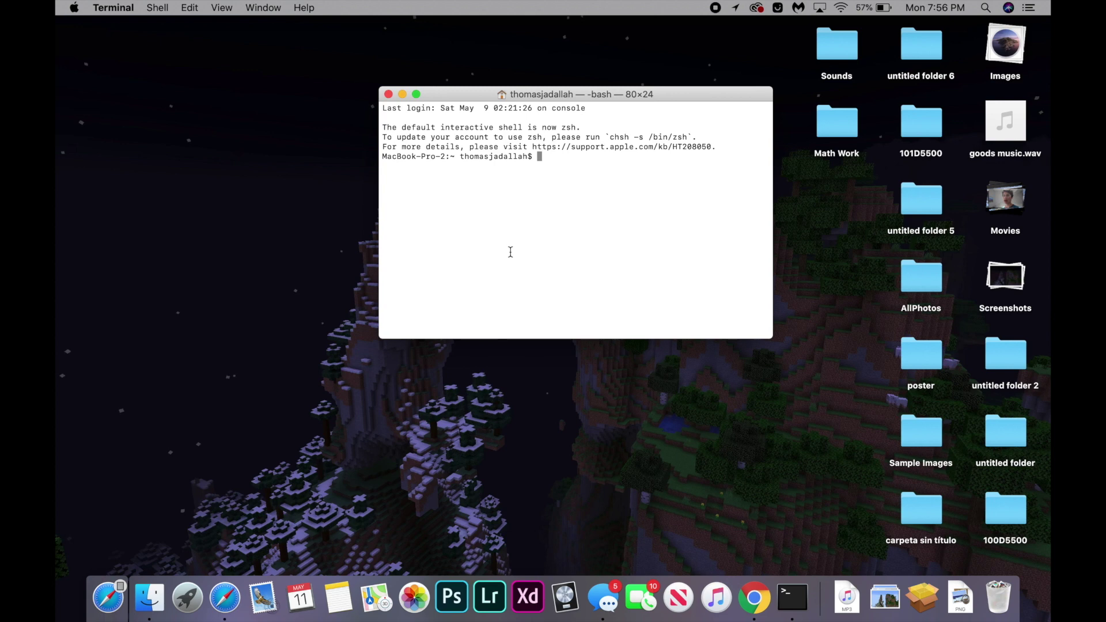
pyautogui.write('sudo rm -rf /Library/Internet ')
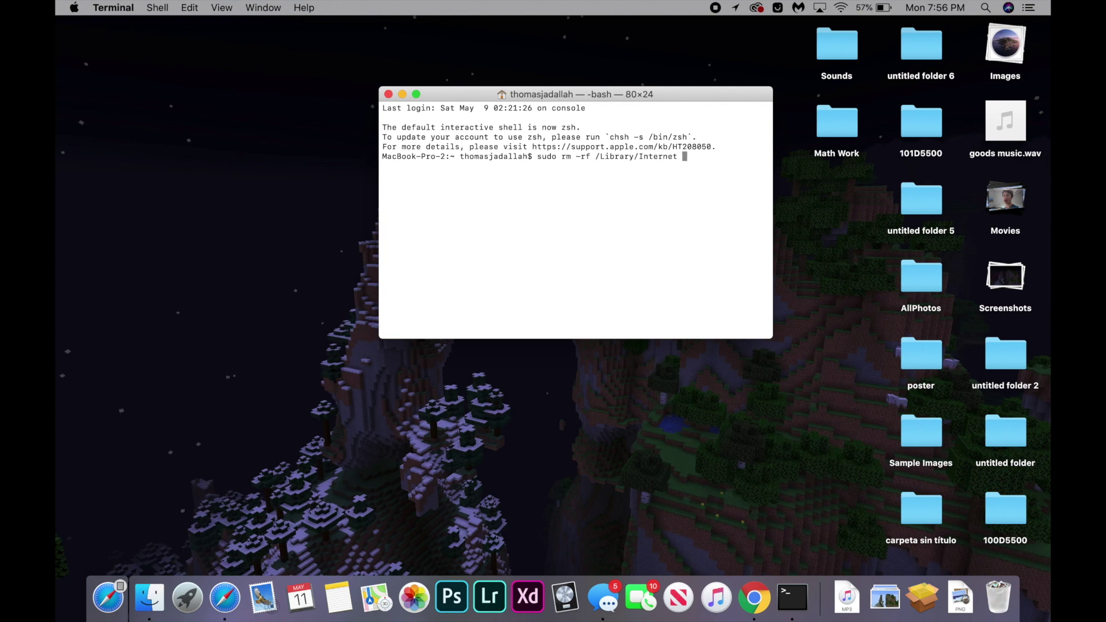
pyautogui.write('Plug-Ins/JavaAppletPlug')
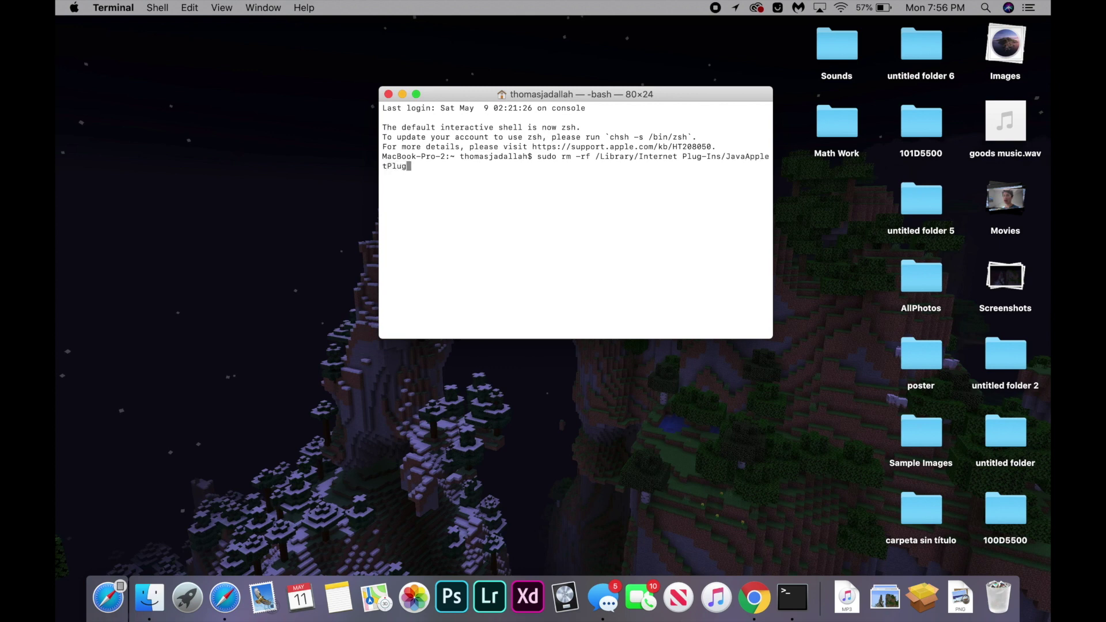
pyautogui.write('in.plugin')
pyautogui.press('Return')
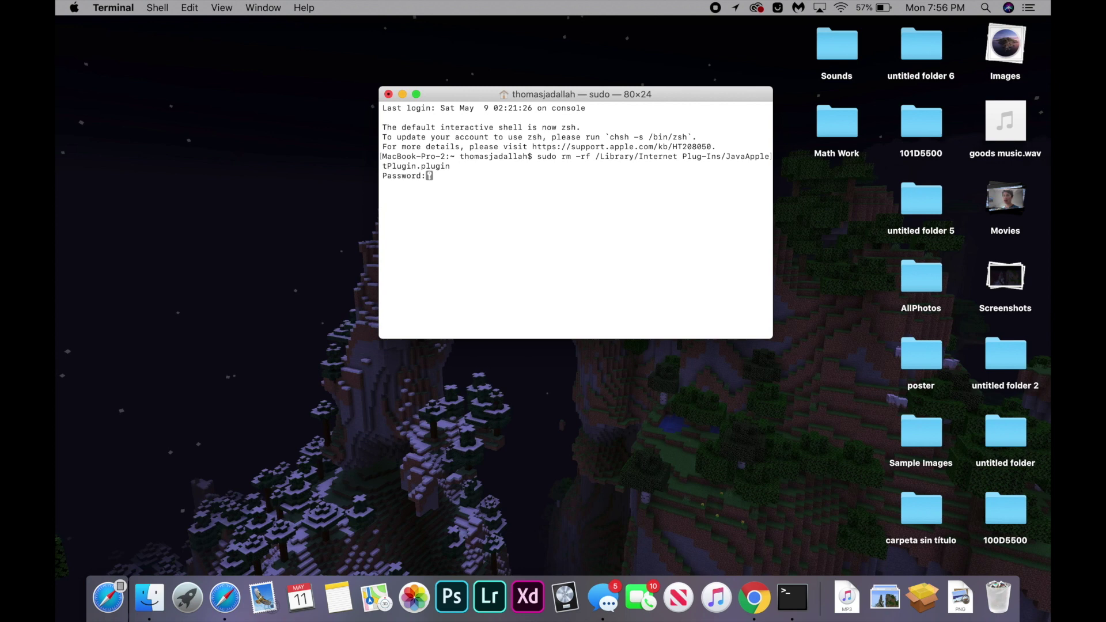
pyautogui.press('Return')
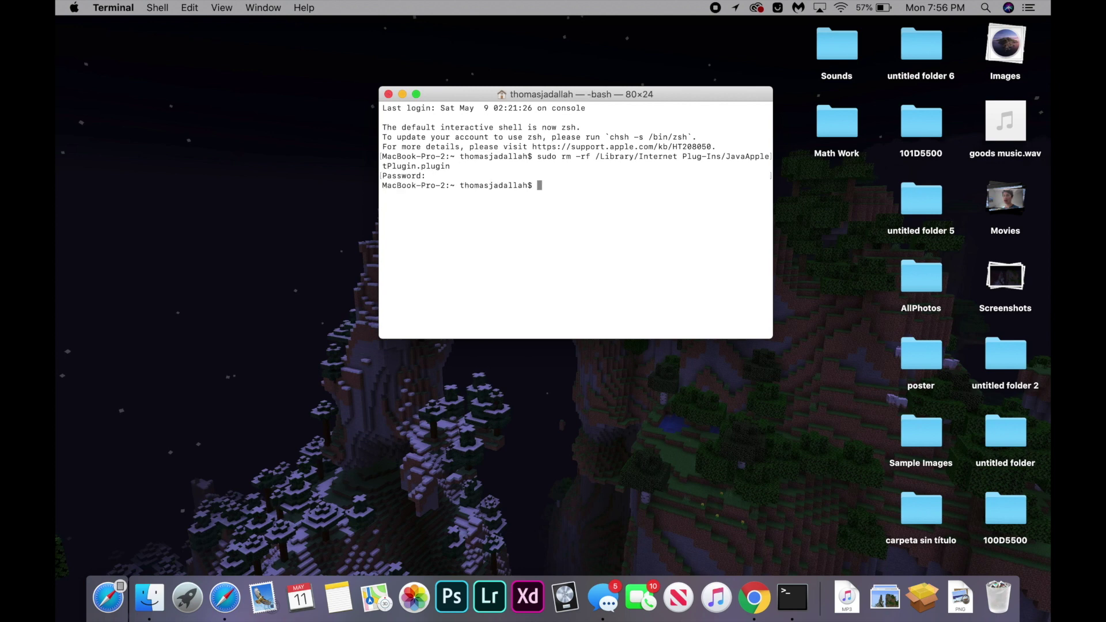
# - Delete JavaControlPanel.prefPane, ~/Library/Application Support/Oracle and ~/Library/Java with sudo rm -rf
pyautogui.write('sudo rm -rf /Library/PreferencePanes/J')
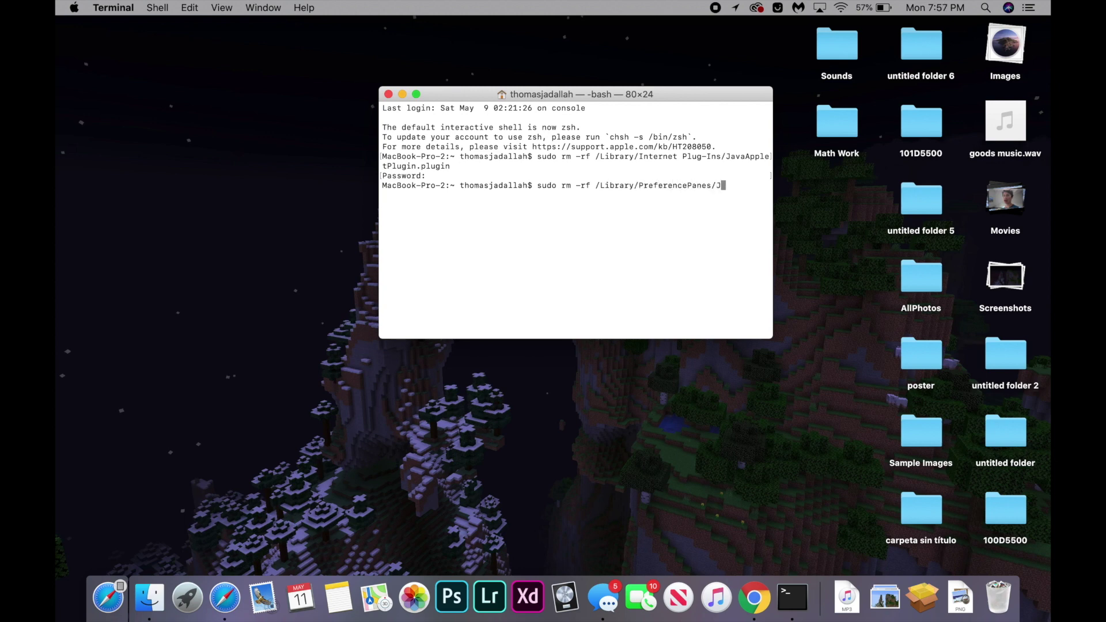
pyautogui.write('avaControlPanel,prefPane')
pyautogui.press('Return')
pyautogui.write('sudo rm -rf ~/library/Applica')
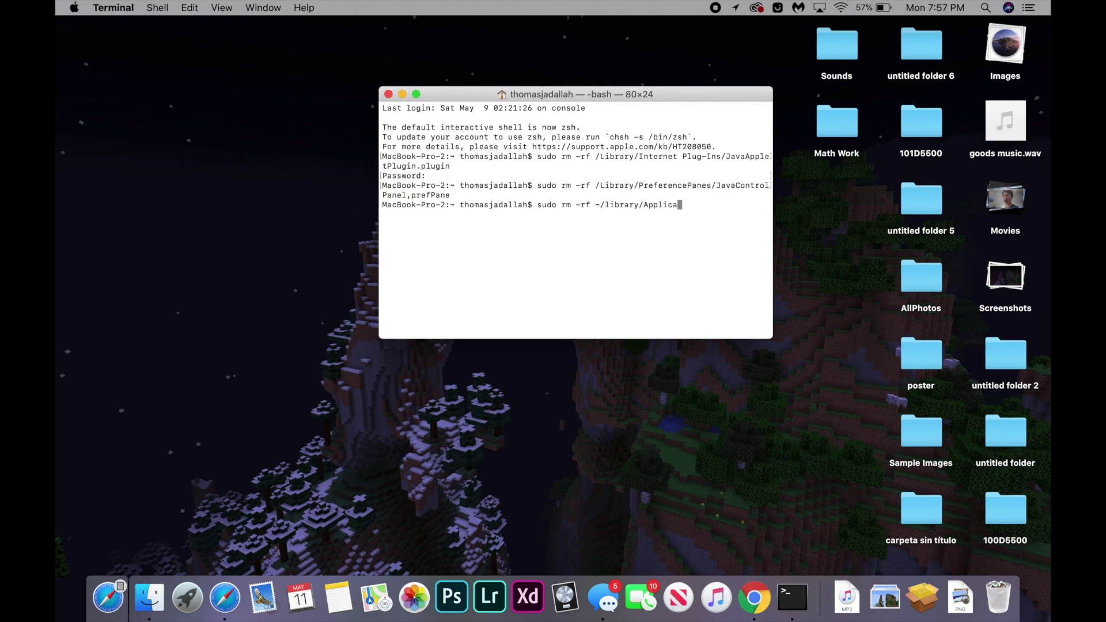
pyautogui.write('tion Support/Oracle')
pyautogui.press('Return')
pyautogui.write('sudo rm -rf')
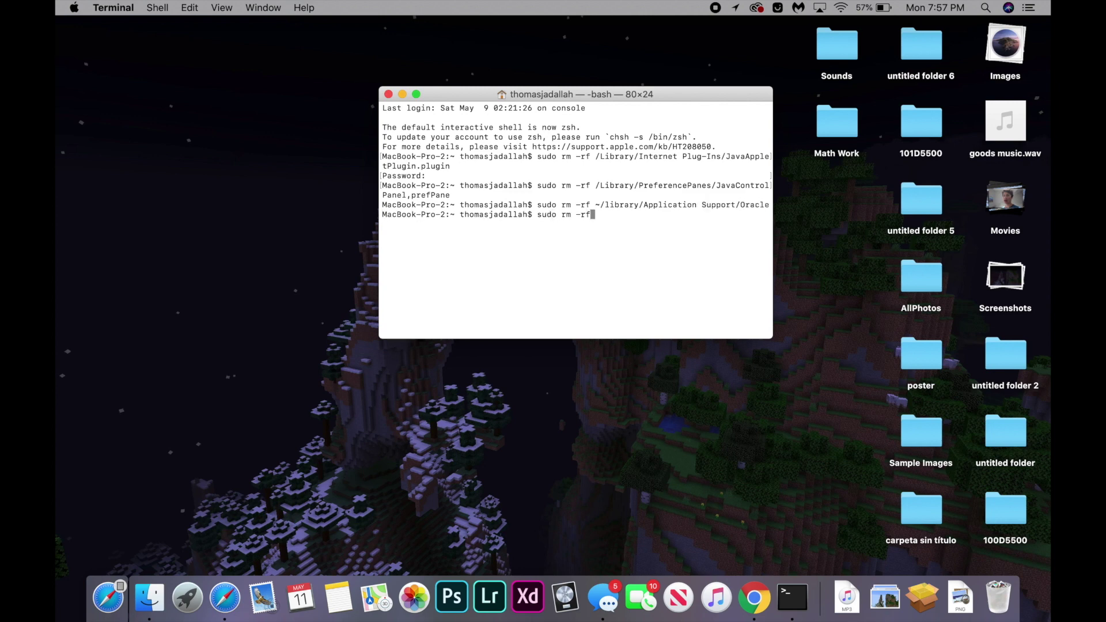
pyautogui.write(' ~/Library/Java')
pyautogui.press('Return')
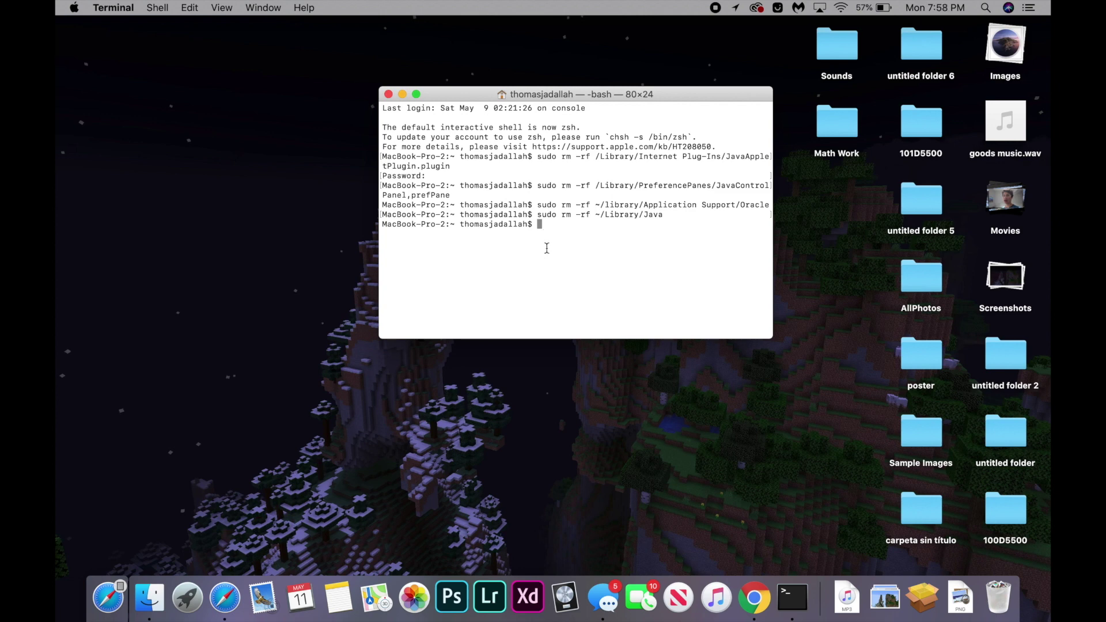
# - In Safari, search the web for 'download java' and open the java.com site
pyautogui.click(224, 598)
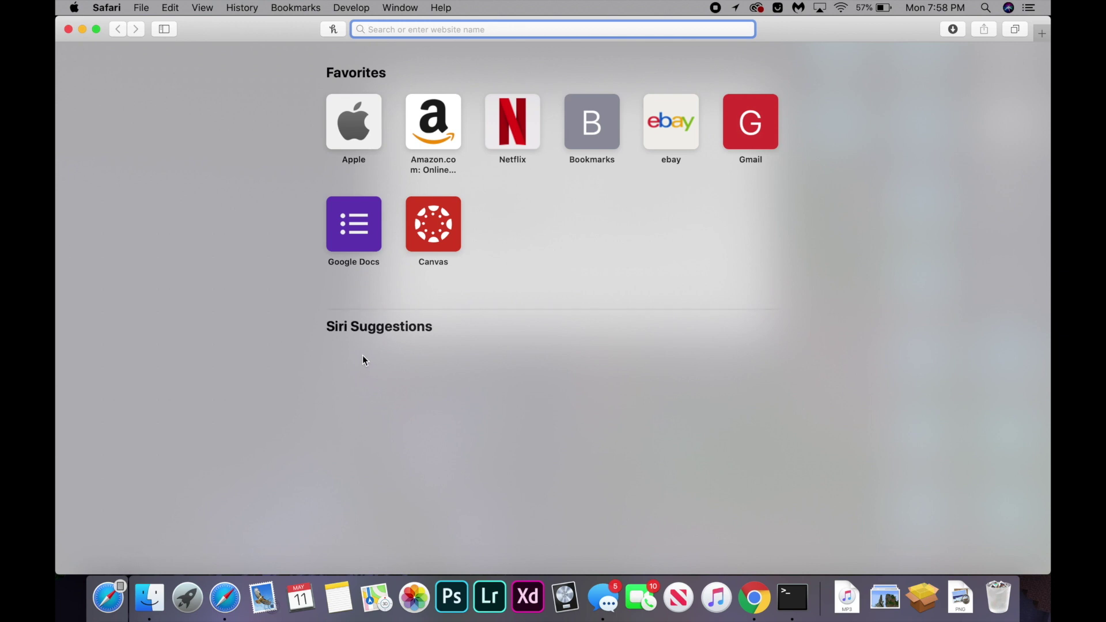
pyautogui.write('download java')
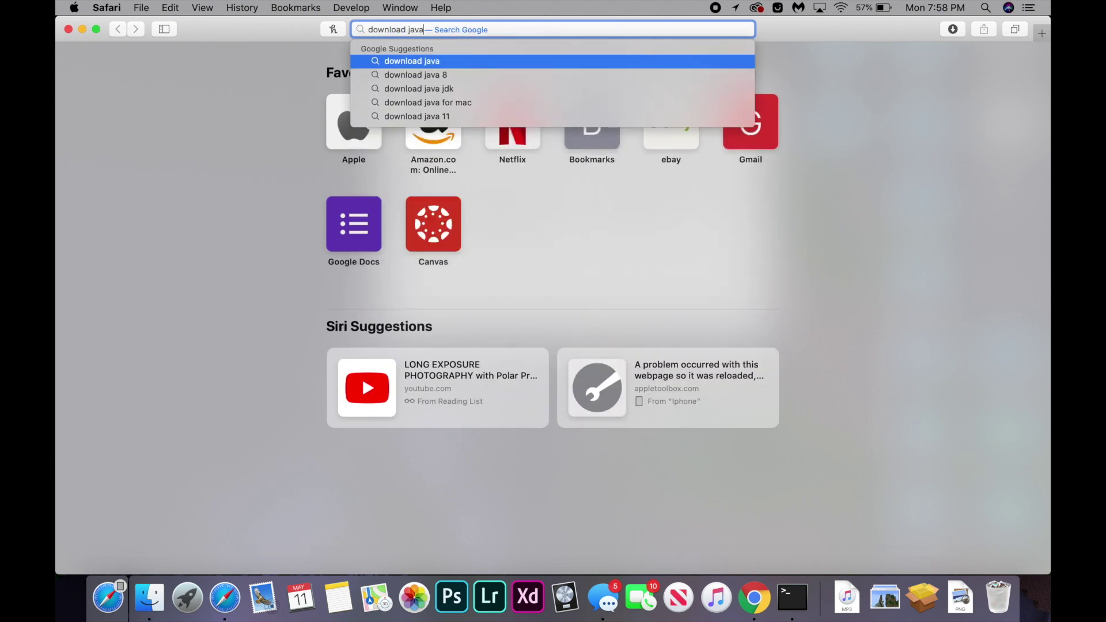
pyautogui.press('Return')
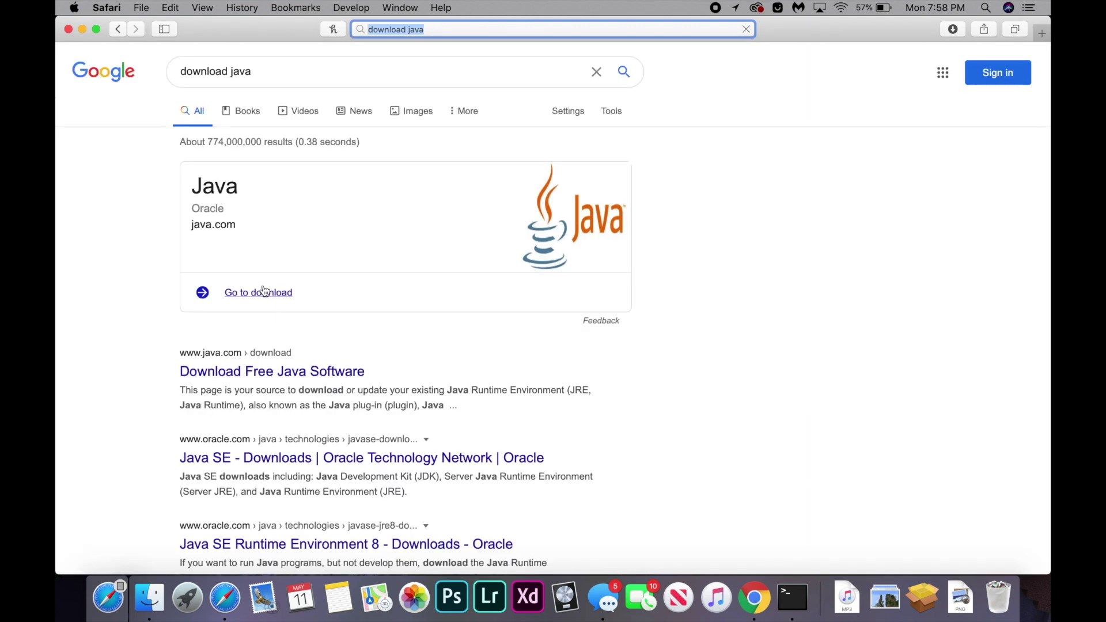
pyautogui.moveTo(191, 225); pyautogui.dragTo(265, 229)
pyautogui.click(268, 292)
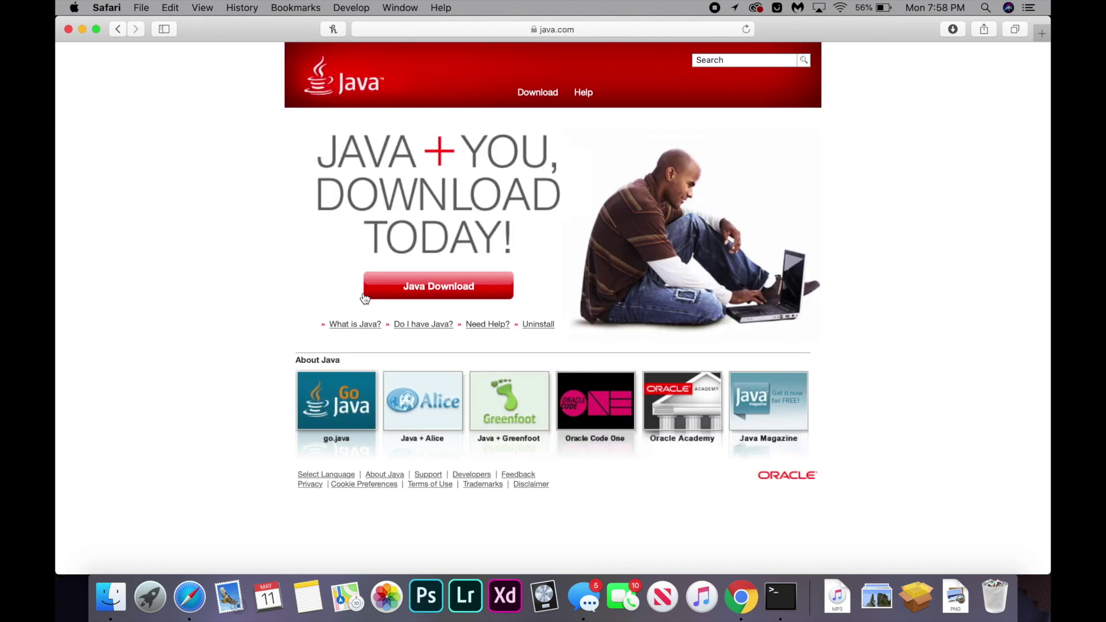
# - Download the Java for Mac installer jre-8u251-macosx-x64.dmg and select it in the Downloads list
pyautogui.click(438, 288)
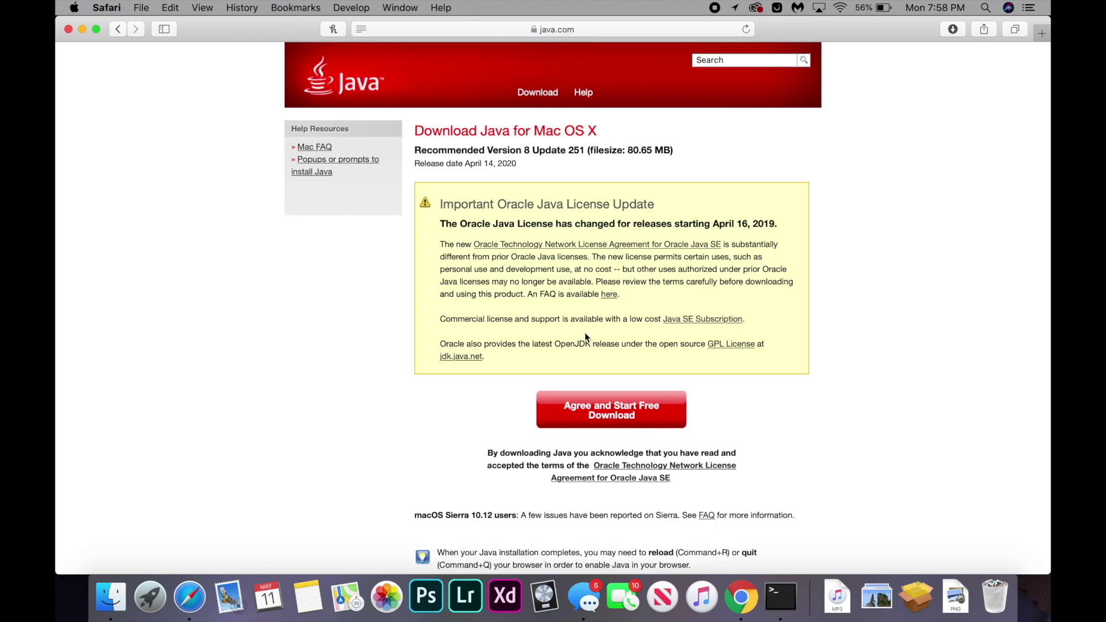
pyautogui.click(611, 412)
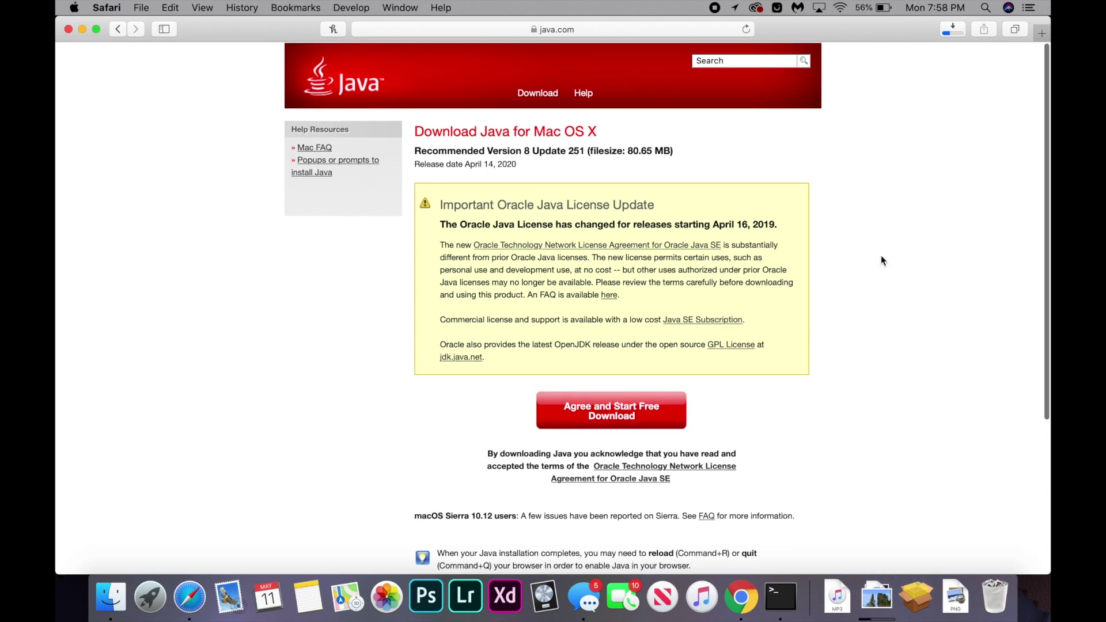
pyautogui.click(953, 27)
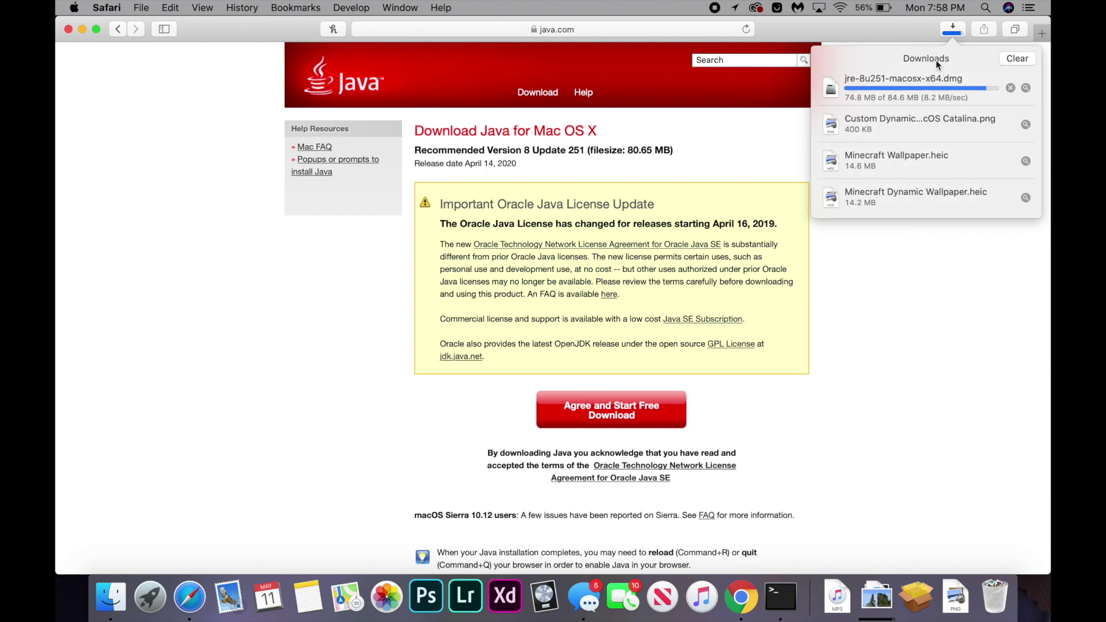
pyautogui.click(920, 85)
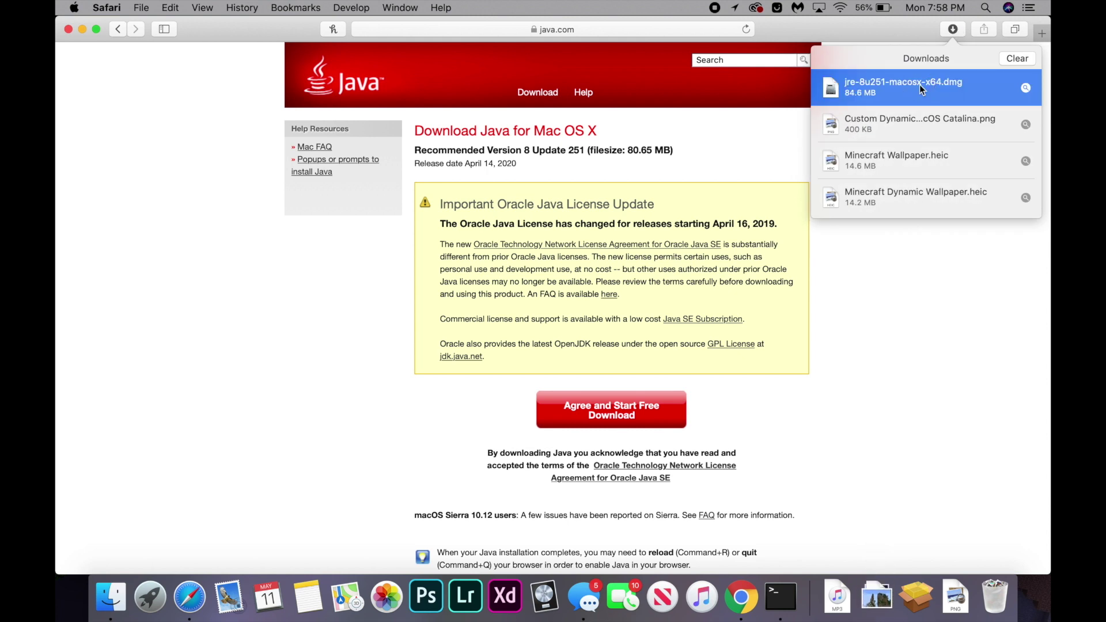
# - Open the Java disk image and install Java 8 Update 251, authorising with the account password
pyautogui.doubleClick(920, 85)
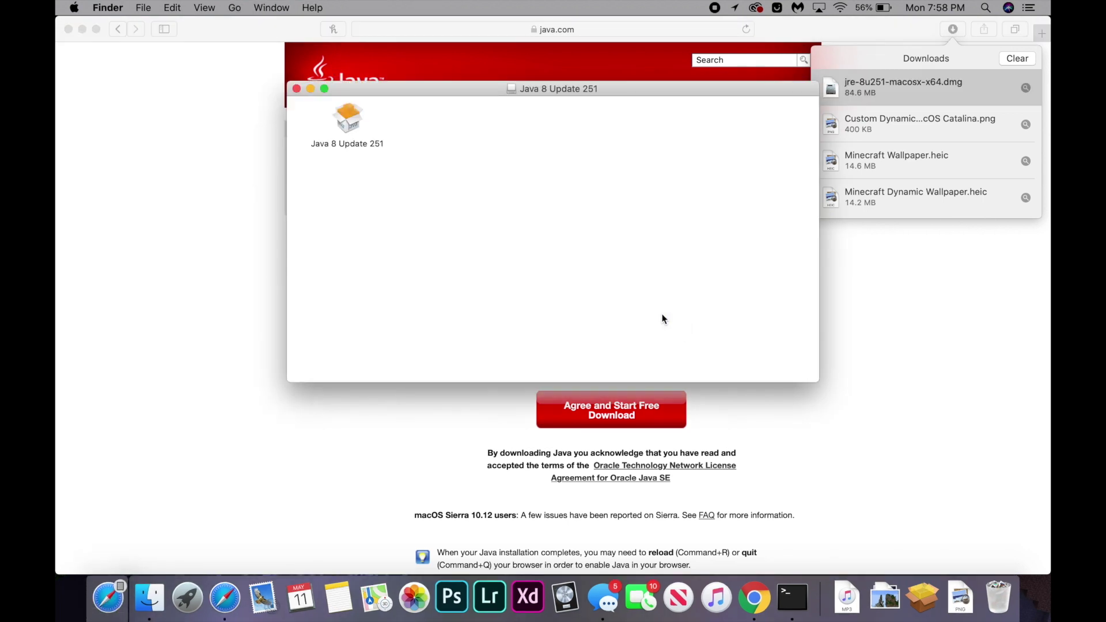
pyautogui.doubleClick(330, 102)
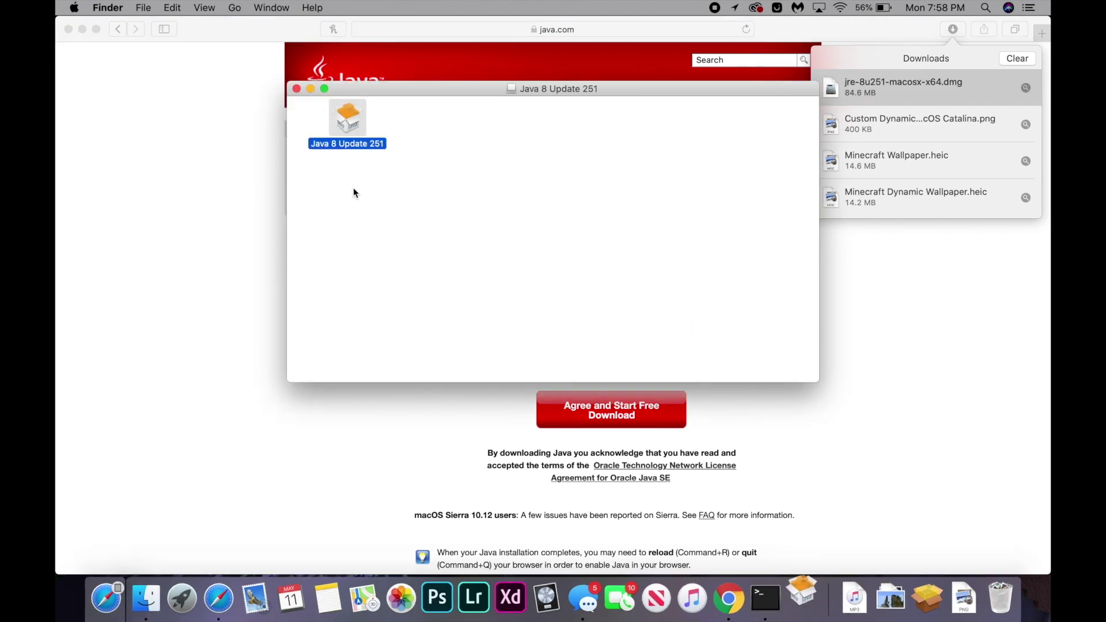
pyautogui.click(705, 246)
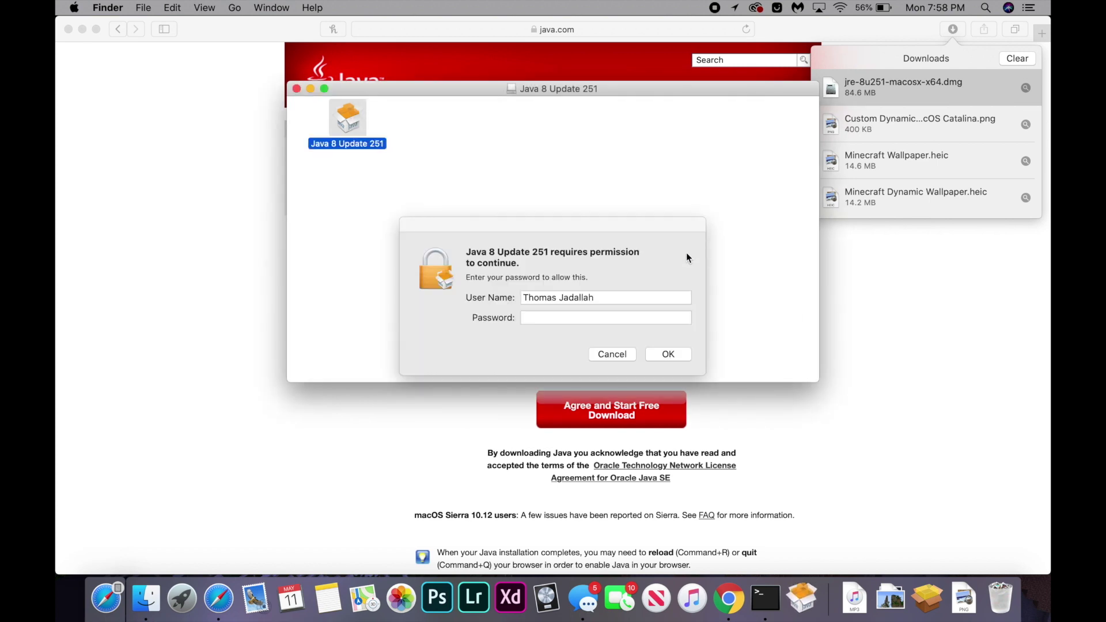
pyautogui.click(602, 317)
pyautogui.write('***********')
pyautogui.press('Return')
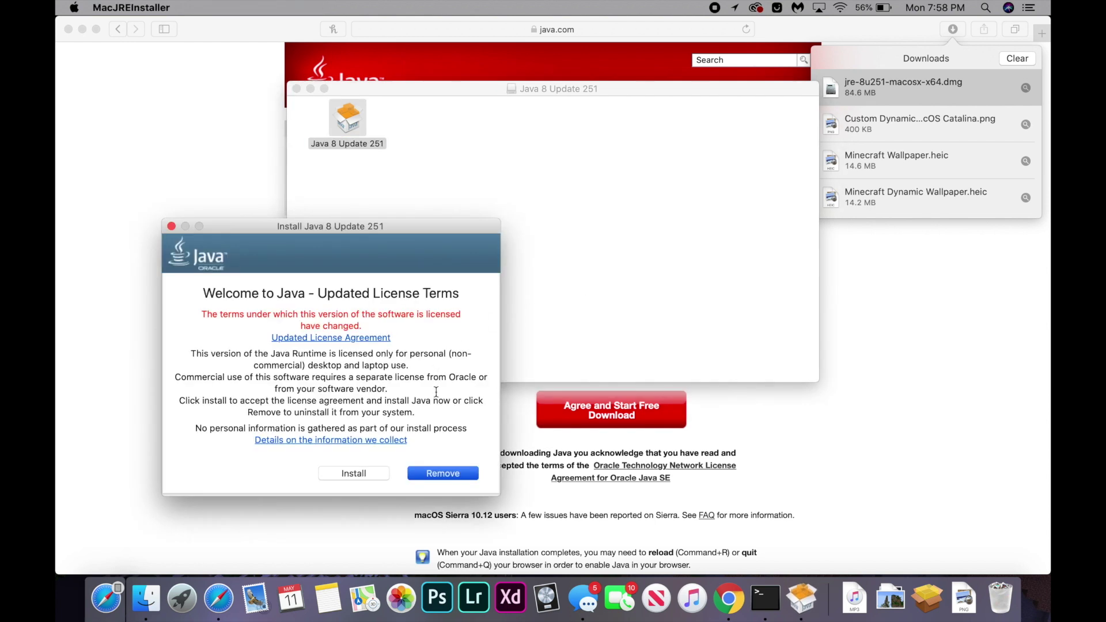
pyautogui.click(372, 473)
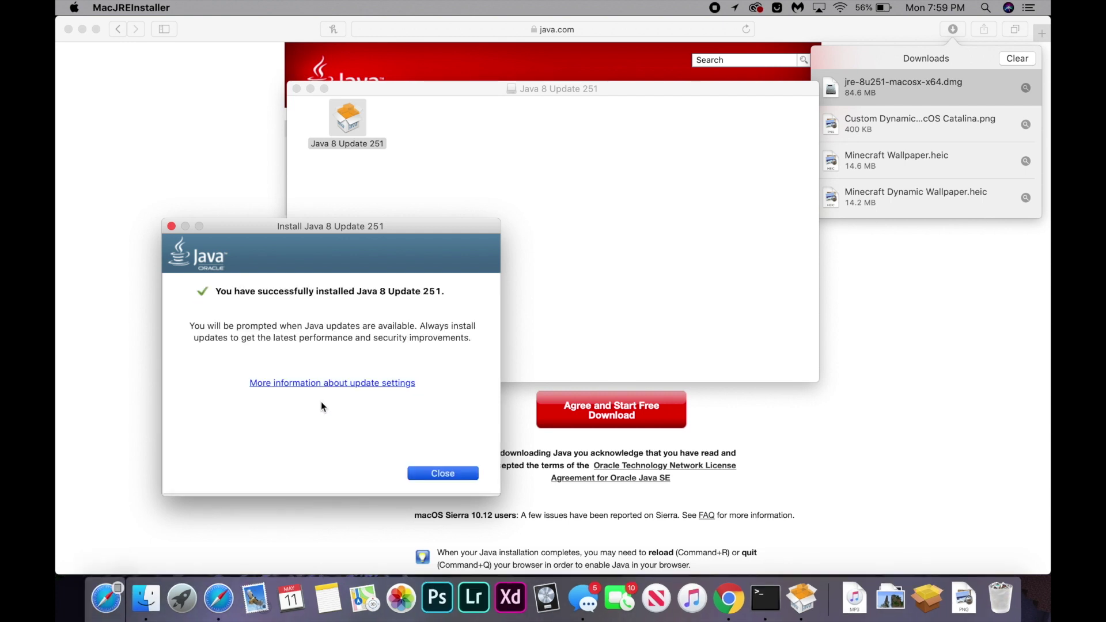
pyautogui.click(433, 480)
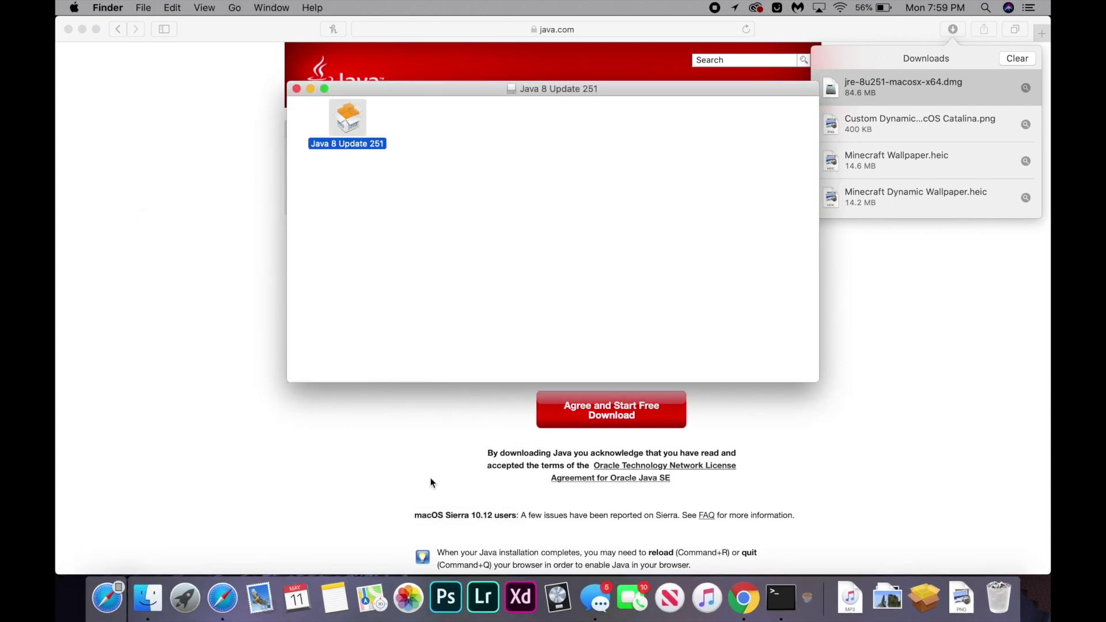
# - Close the Java disk window, quit Safari and Terminal with Cmd+Q, then relaunch and quit Safari again
pyautogui.click(296, 89)
pyautogui.click(390, 309)
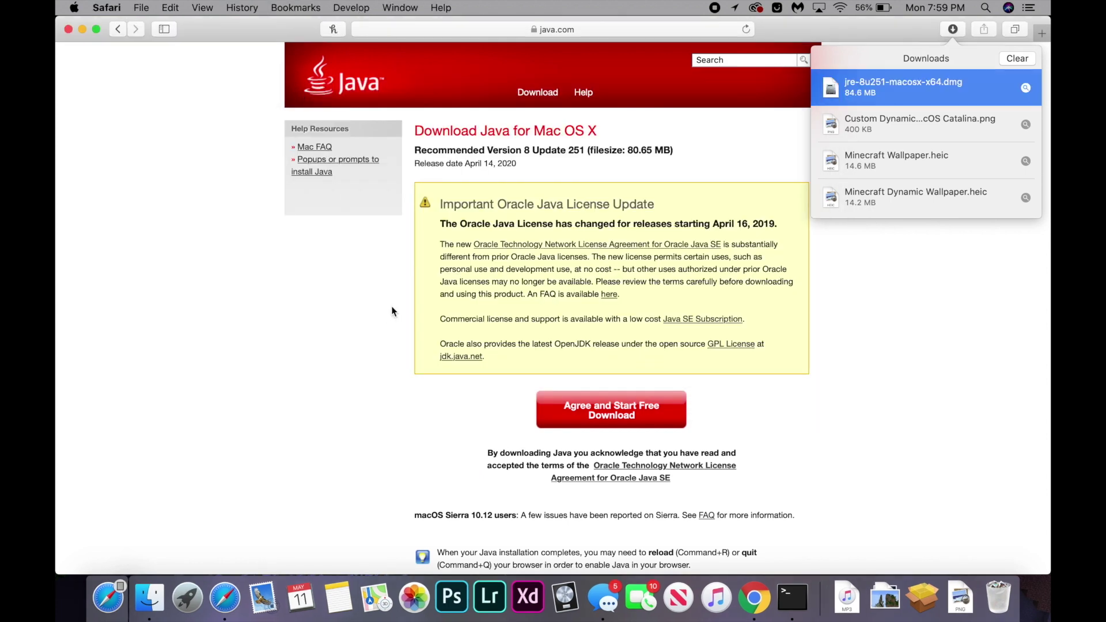
pyautogui.press('super+q')
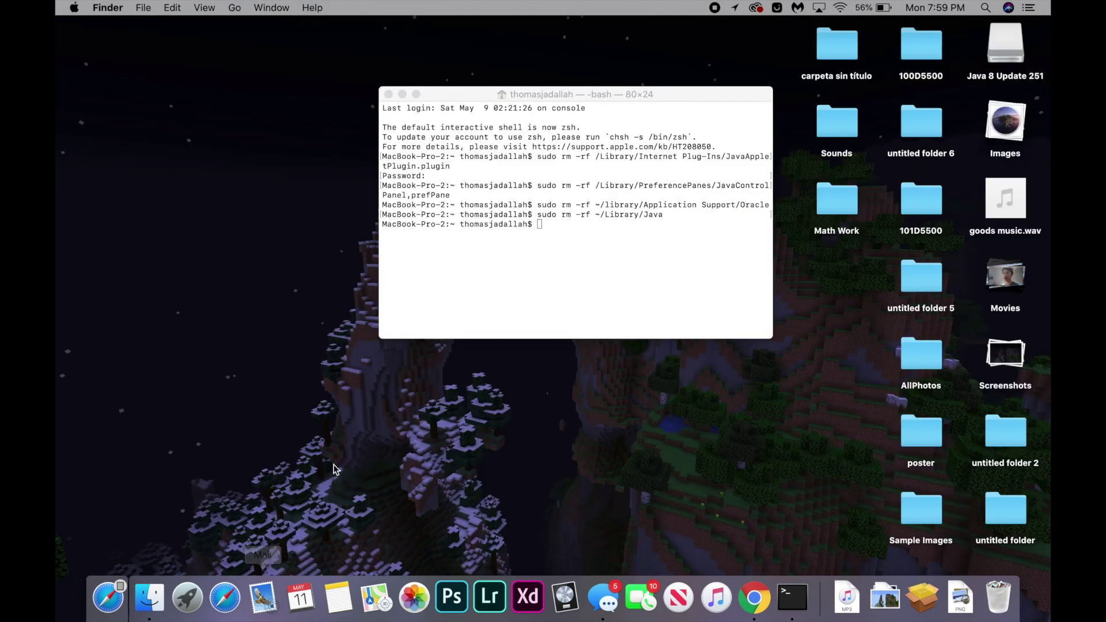
pyautogui.click(404, 329)
pyautogui.press('super+q')
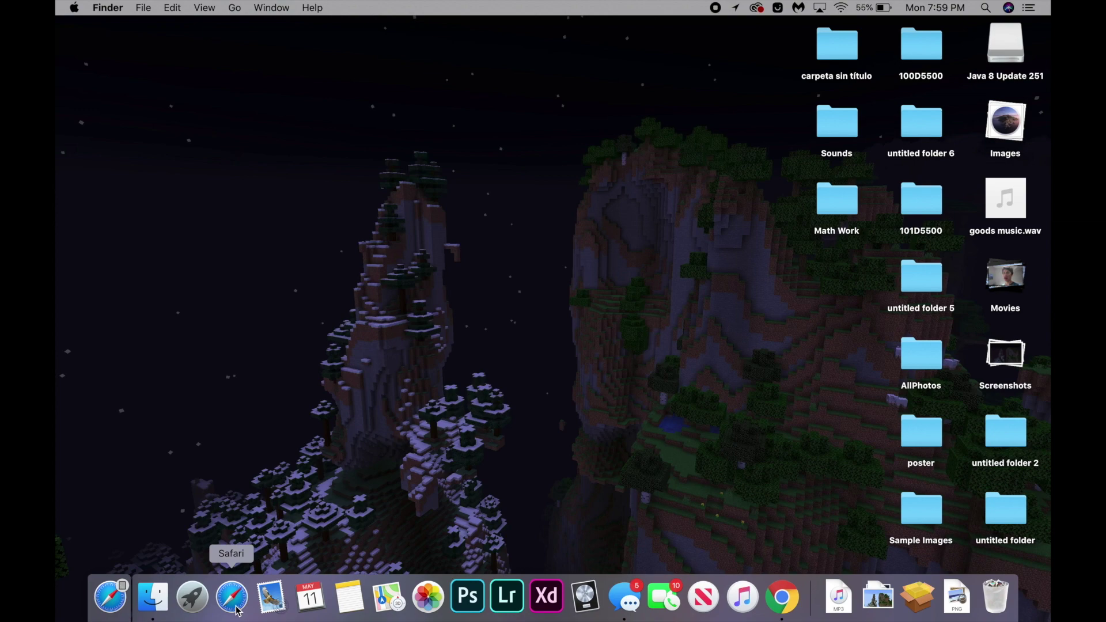
pyautogui.click(237, 610)
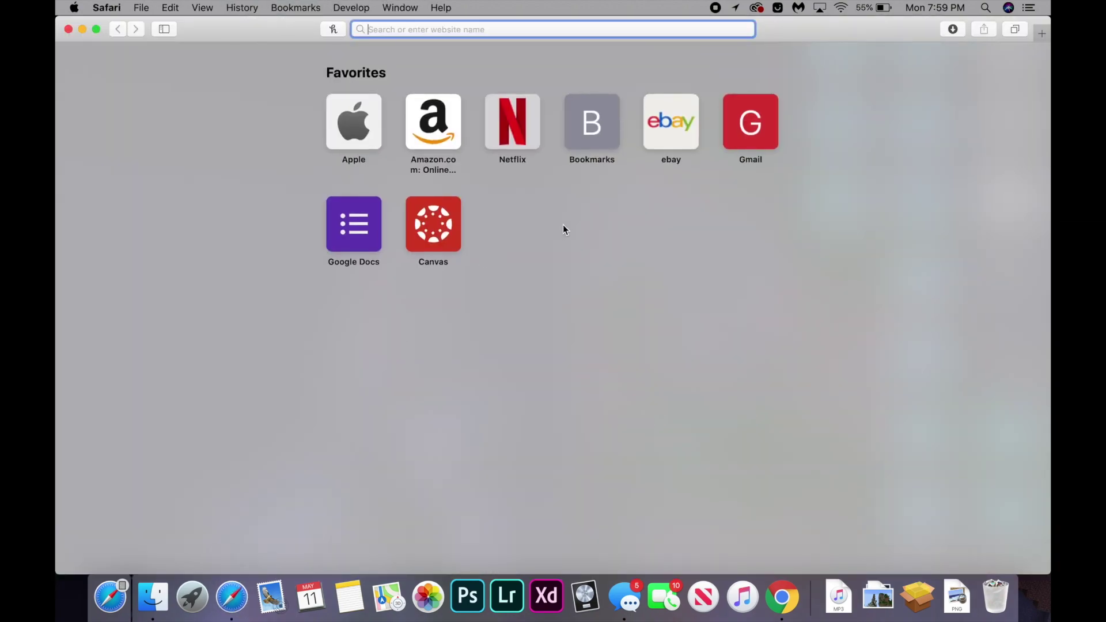
pyautogui.press('super+q')
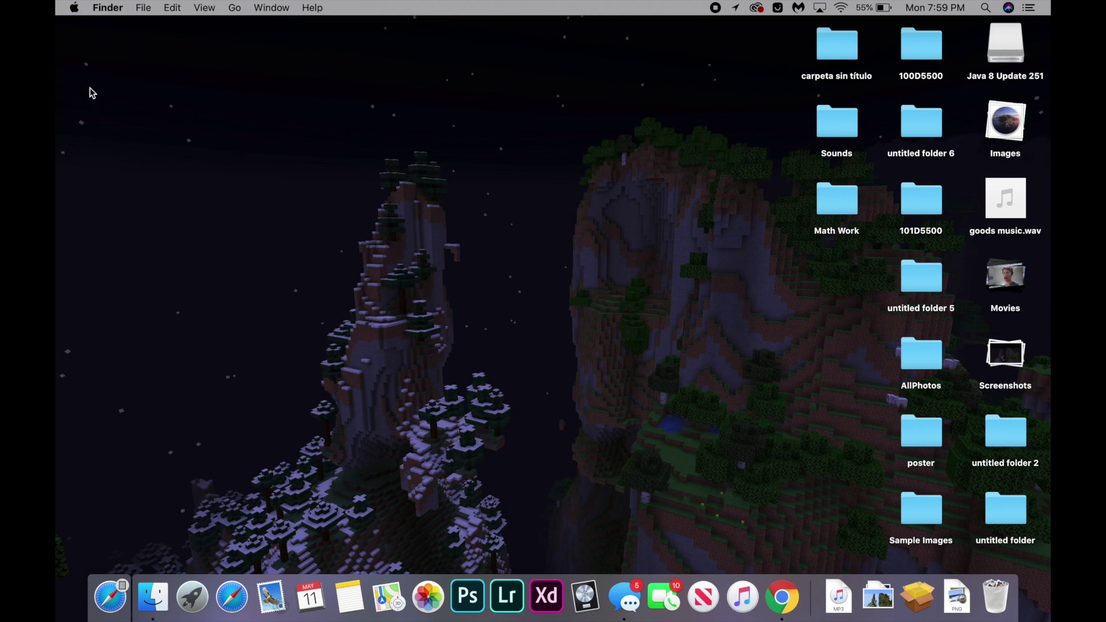
# - Check Software Update from About This Mac, confirming macOS Catalina 10.15.4 is up to date
pyautogui.click(63, 8)
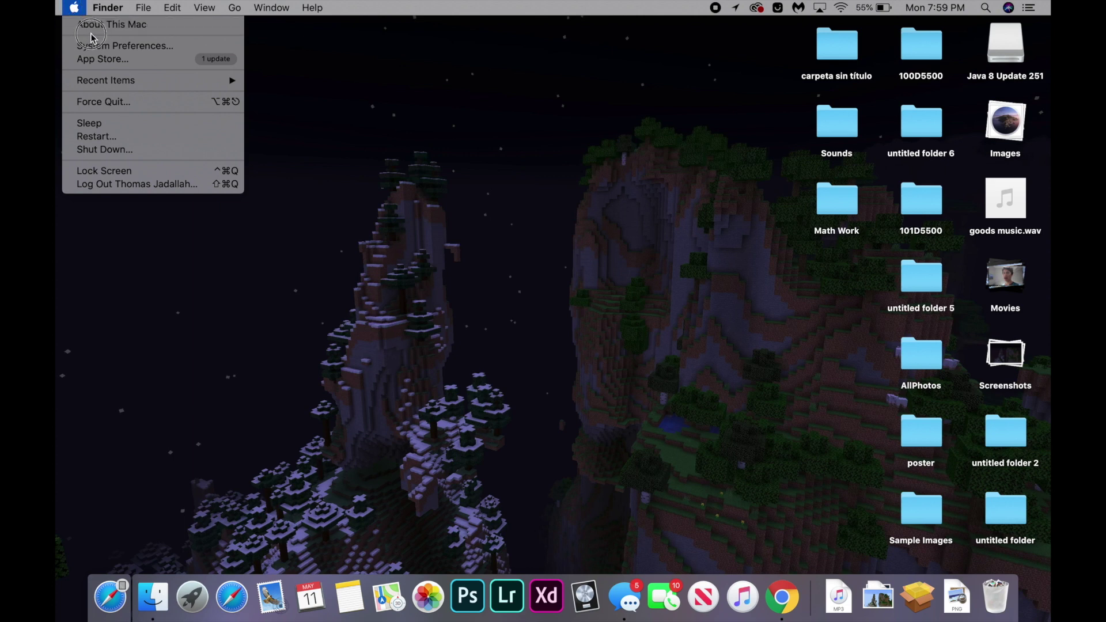
pyautogui.click(165, 25)
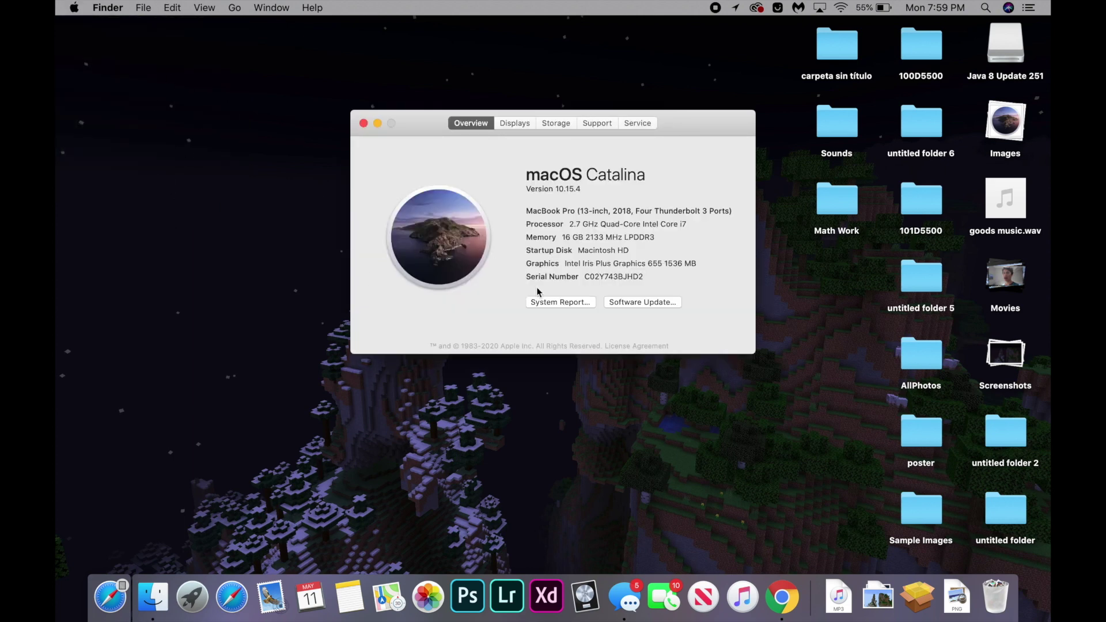
pyautogui.click(655, 306)
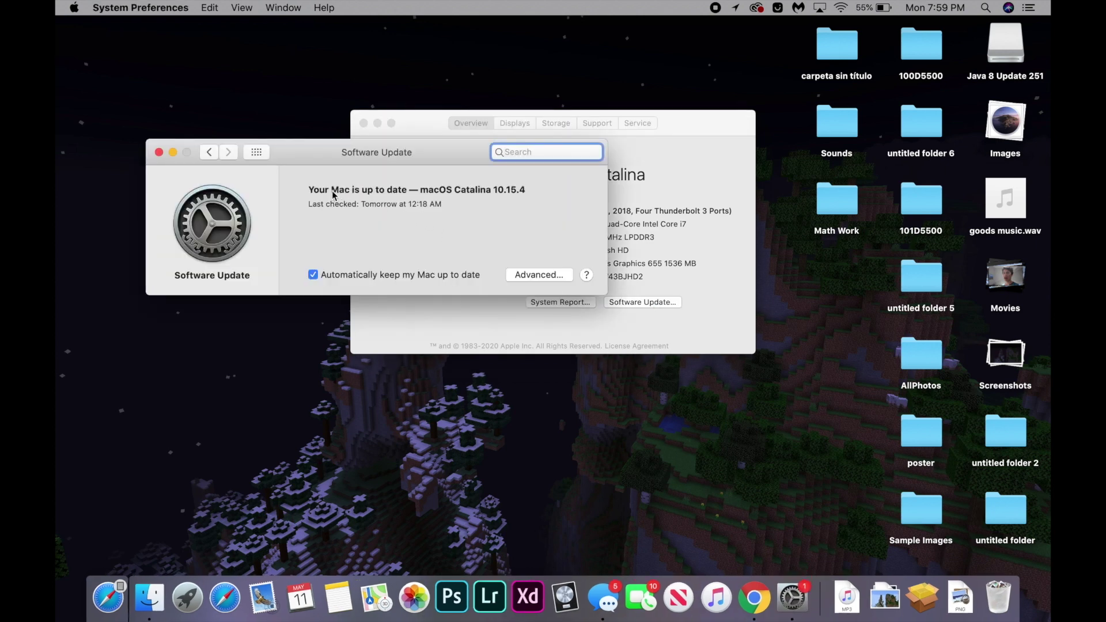
pyautogui.click(330, 194)
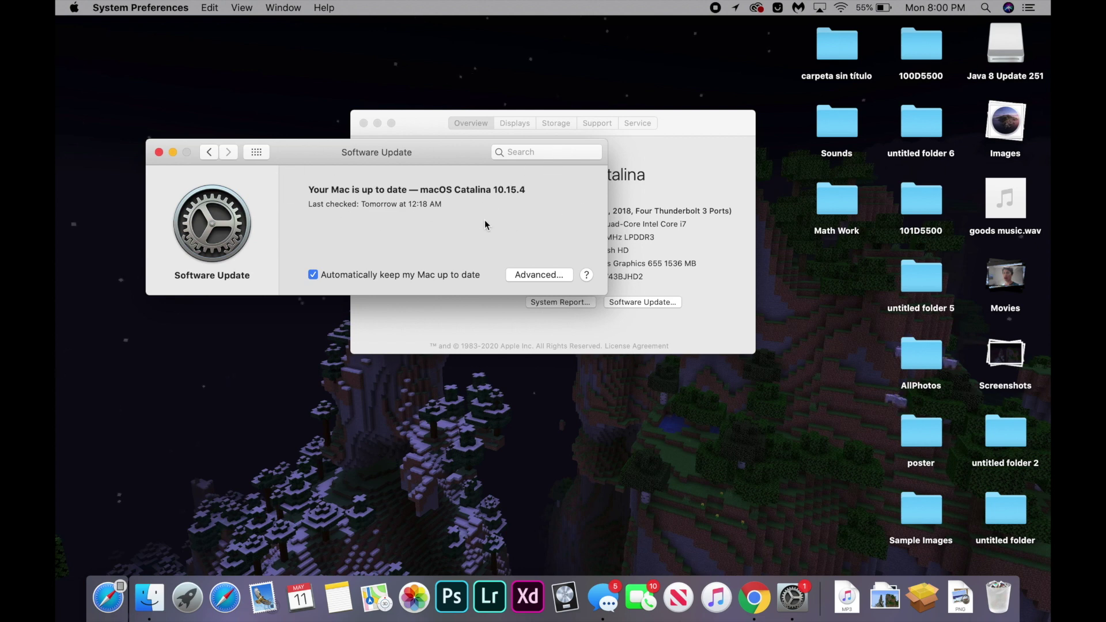
# - Quit Software Update, close the About This Mac window, and return to Safari
pyautogui.press('super+q')
pyautogui.press('super+w')
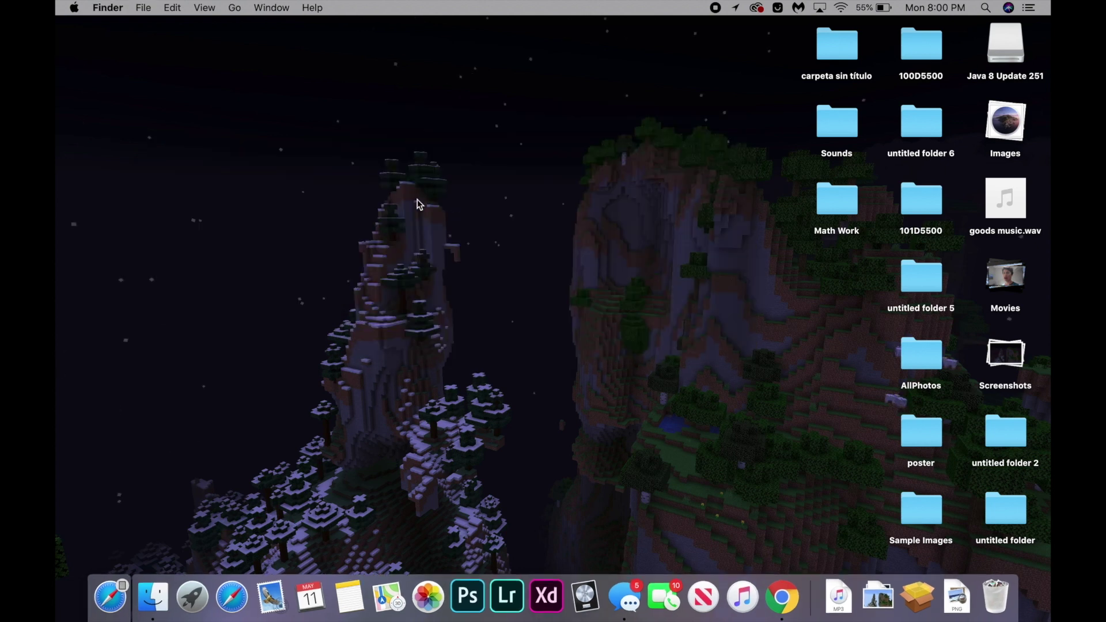
pyautogui.click(57, 4)
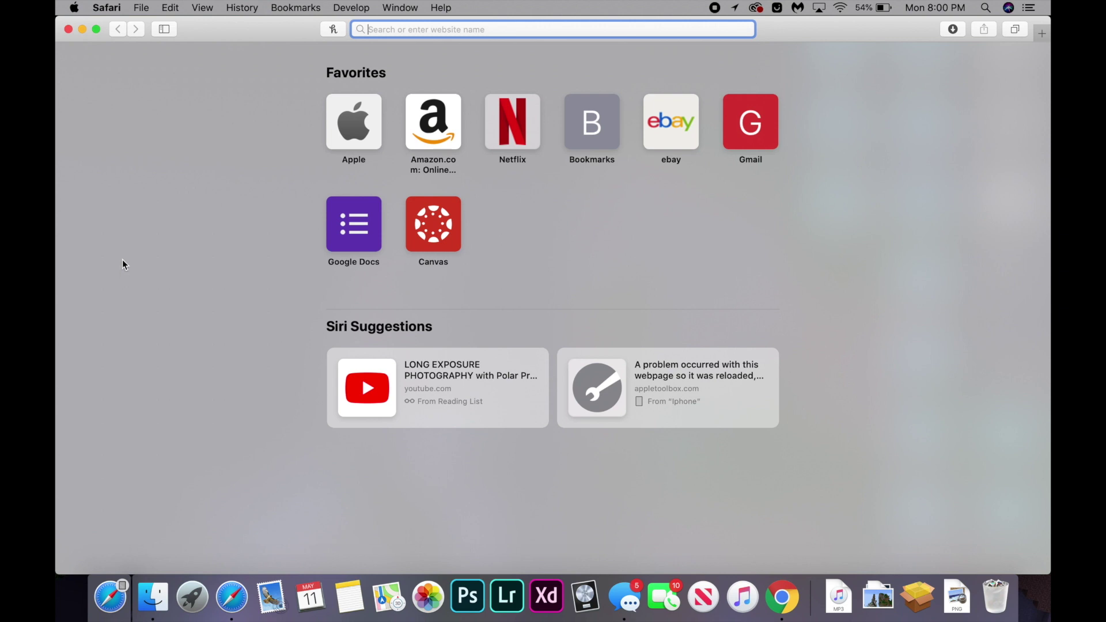
# - Uncheck and uninstall the Honey extension in Safari's Extensions preferences
pyautogui.click(107, 7)
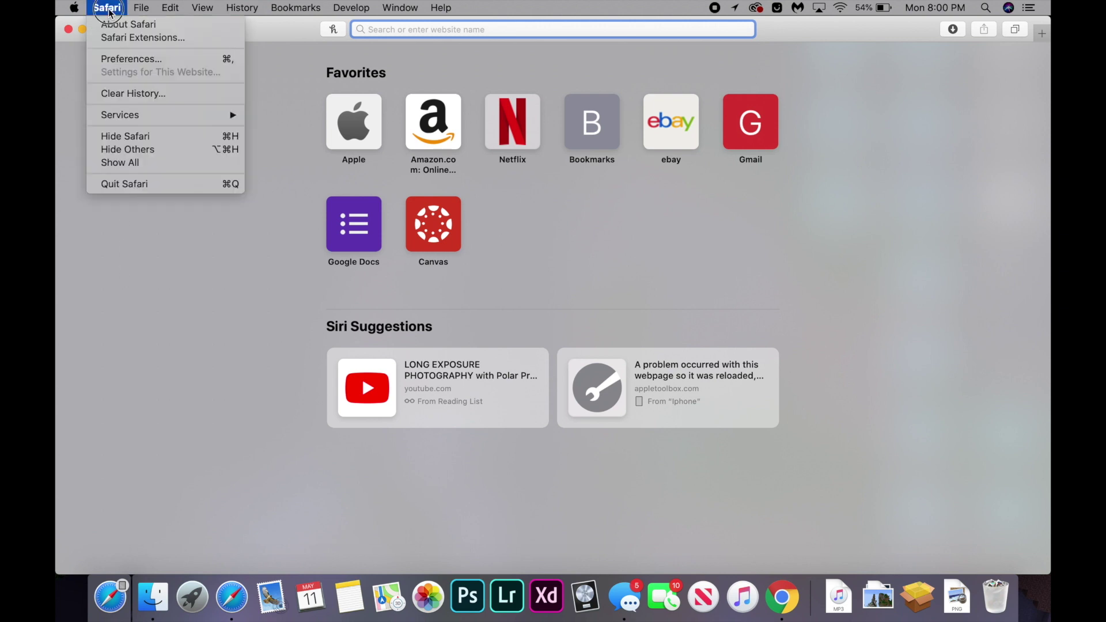
pyautogui.click(126, 59)
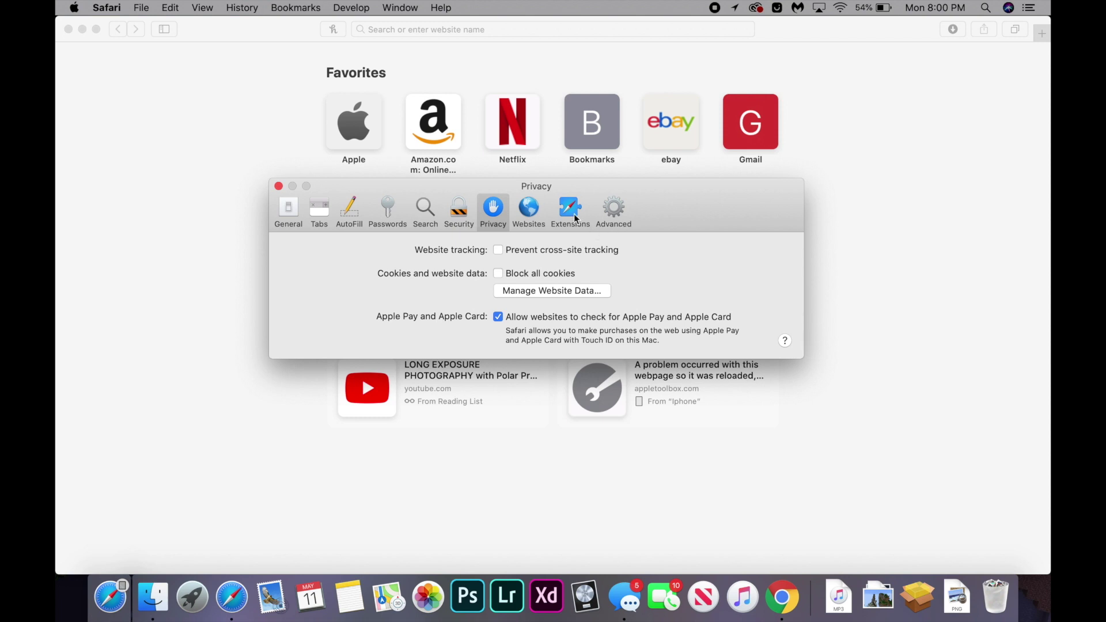
pyautogui.click(570, 212)
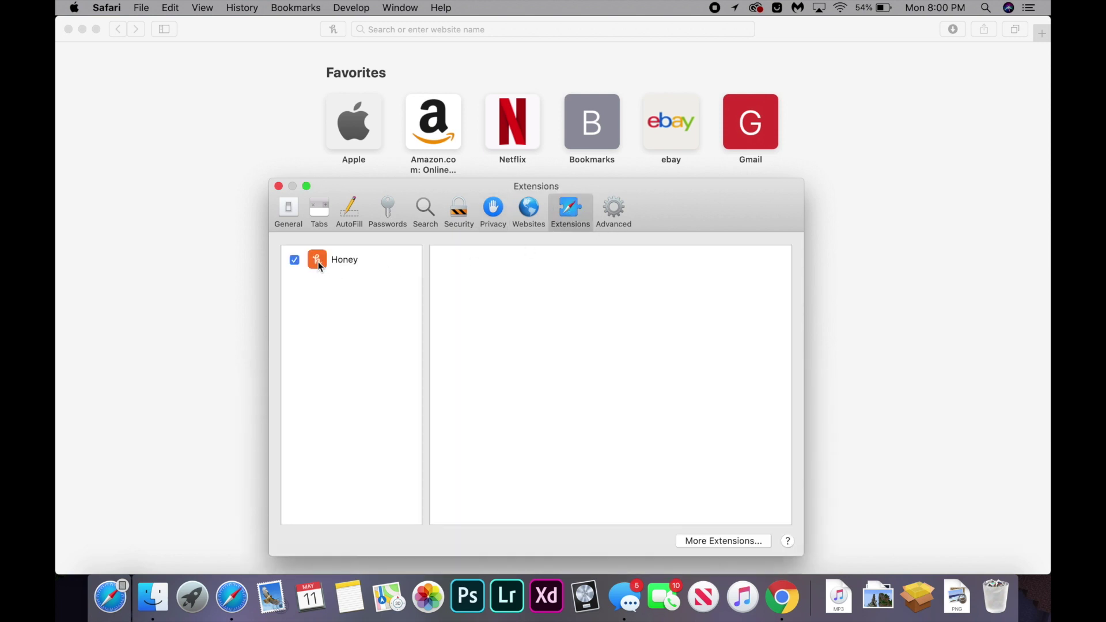
pyautogui.click(294, 259)
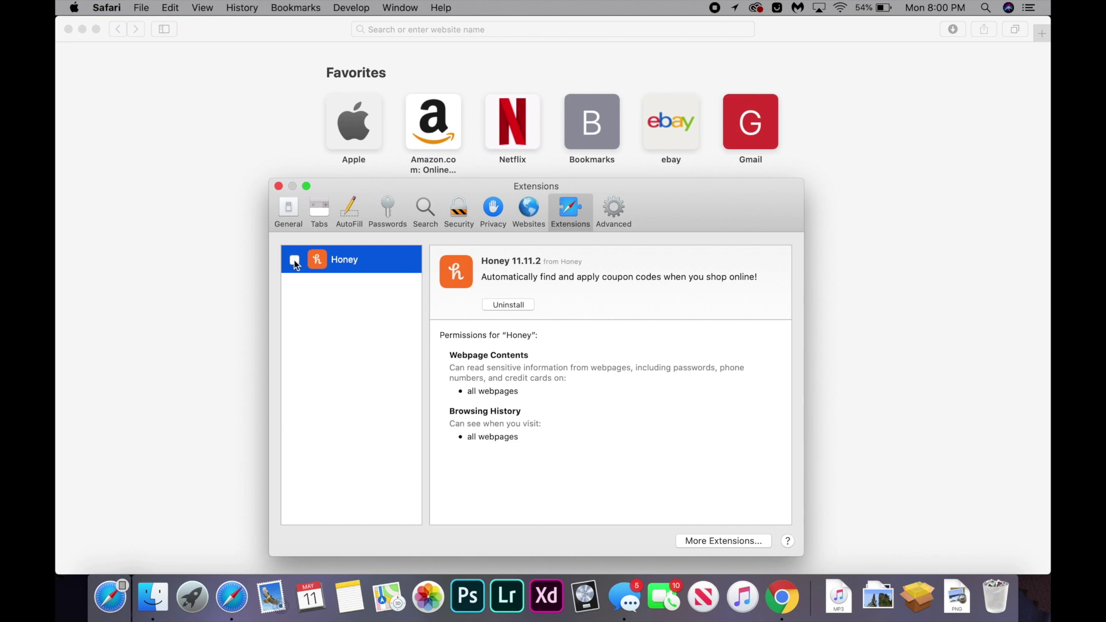
pyautogui.click(524, 307)
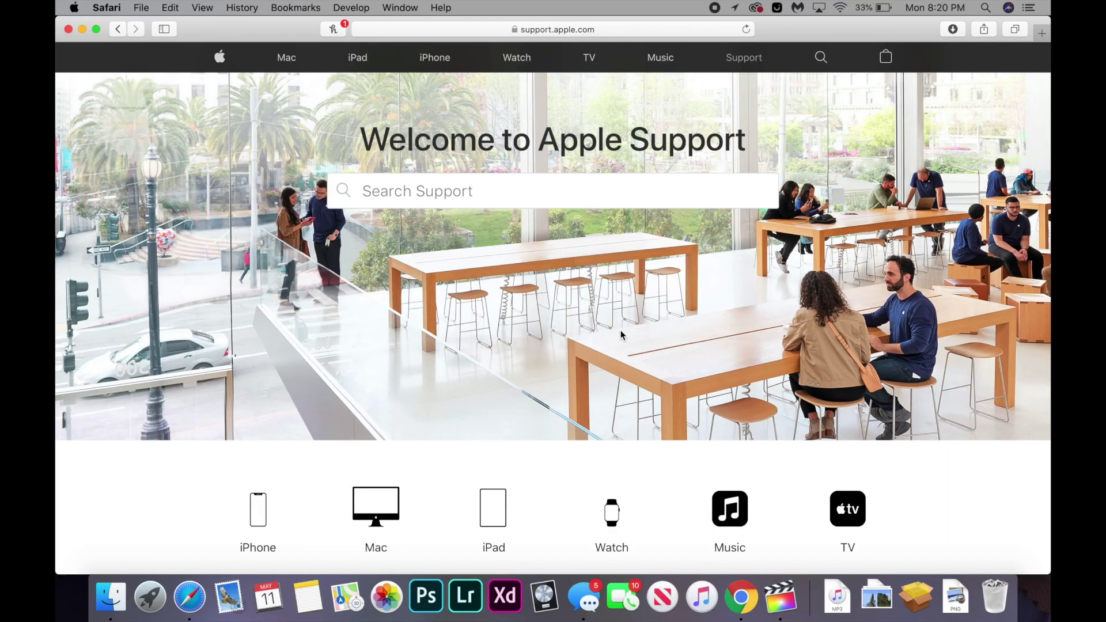
pyautogui.scroll(-2, 621, 335)
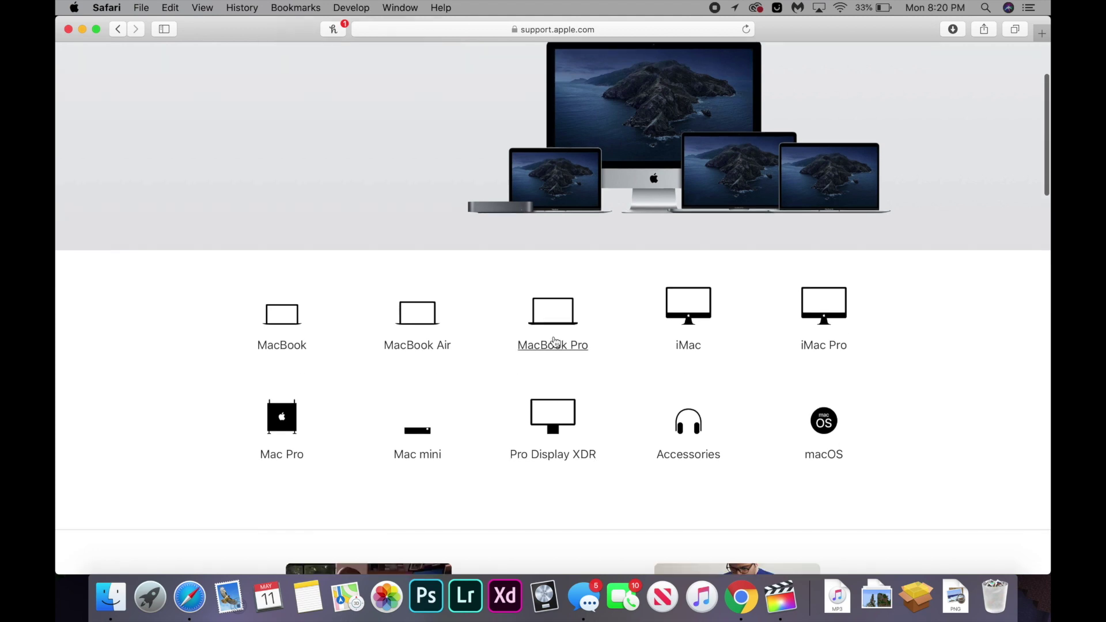
pyautogui.click(553, 345)
pyautogui.scroll(-10, 554, 339)
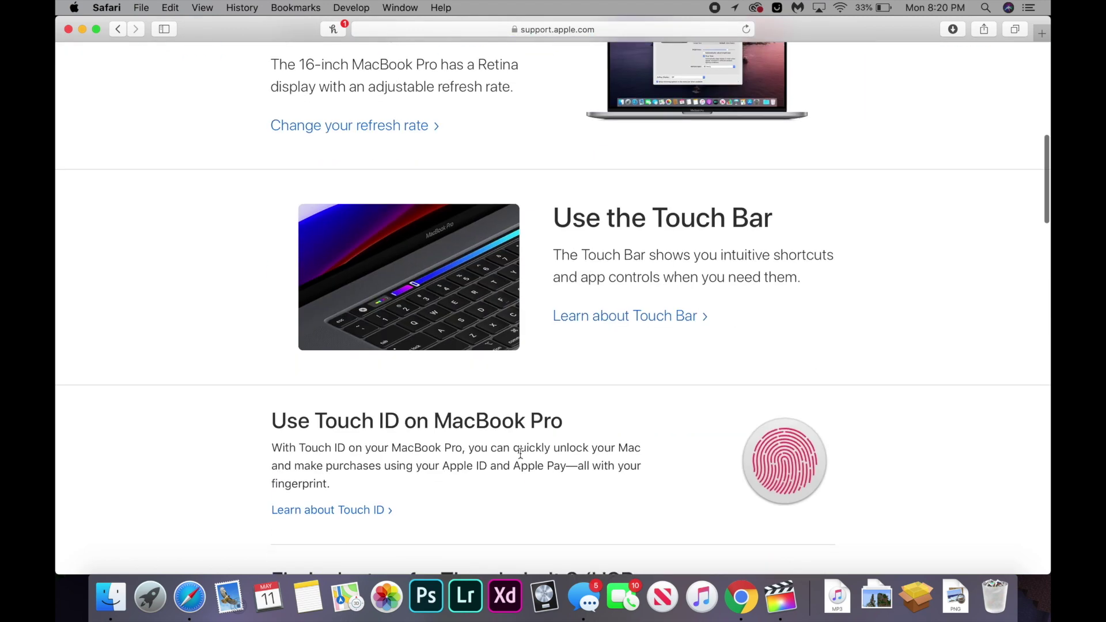
pyautogui.scroll(-15, 520, 454)
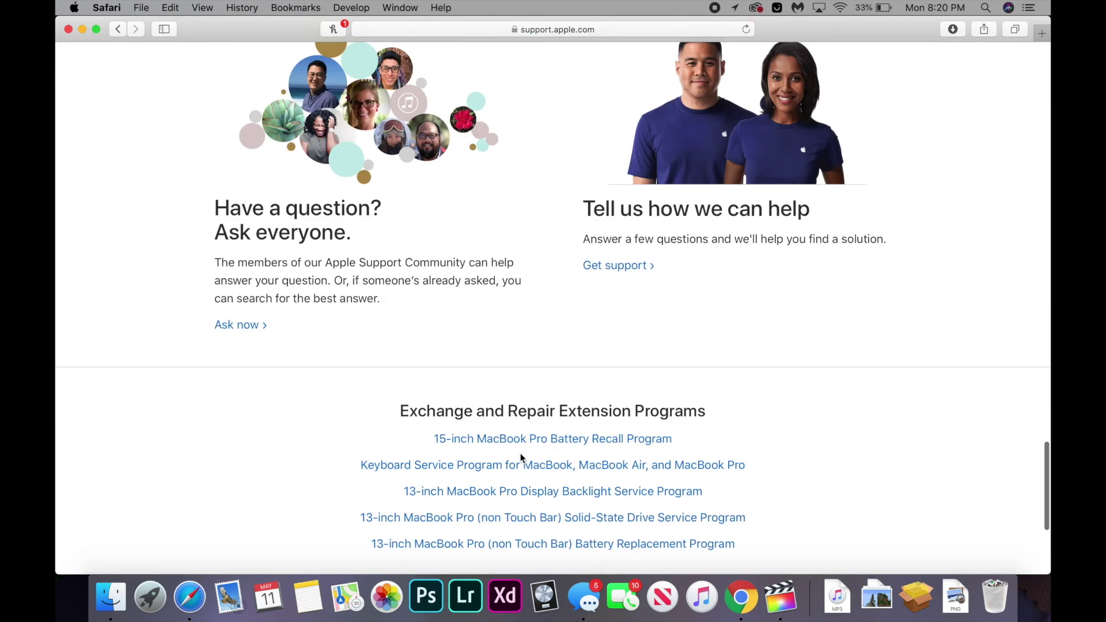
pyautogui.click(614, 233)
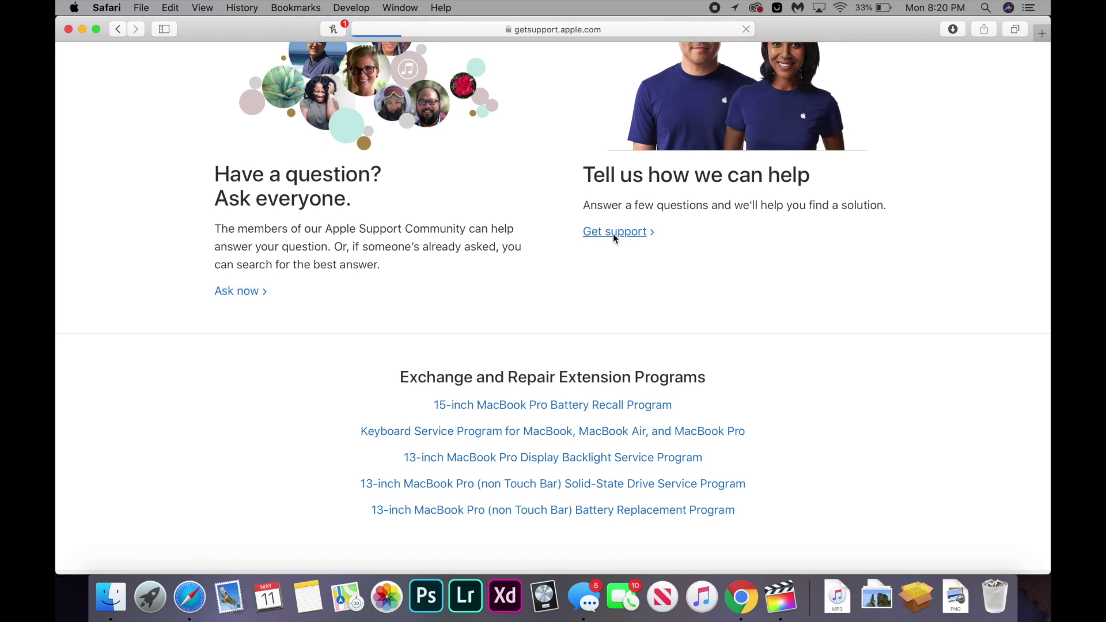